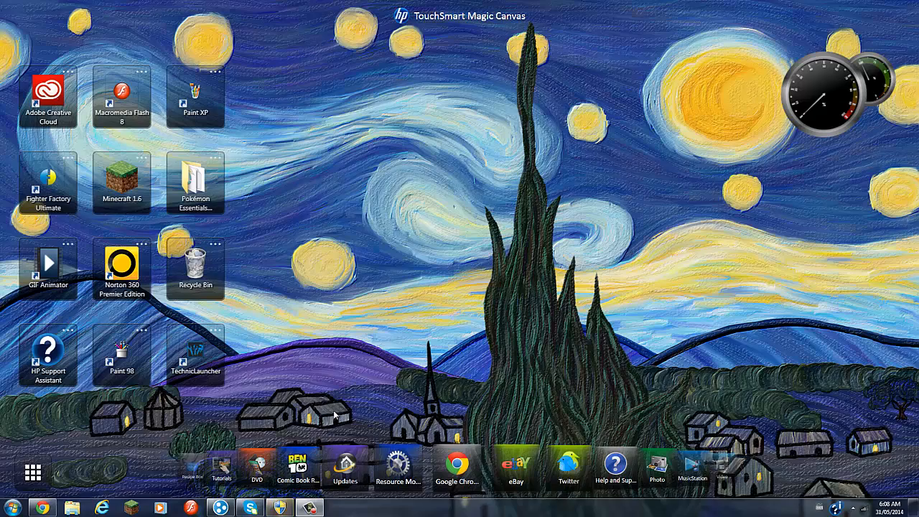
Switch to Chrome and look through the videos and character download posts on the Mugen Mundo home page.
{"action": "left_click", "coordinate": [43, 509]}
{"action": "scroll", "coordinate": [452, 338], "scroll_direction": "down", "scroll_amount": 3}
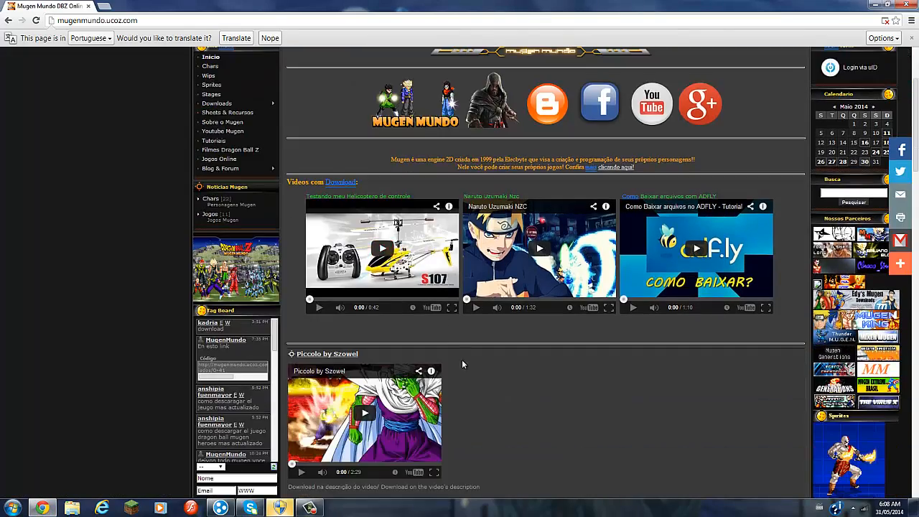
{"action": "scroll", "coordinate": [463, 360], "scroll_direction": "down", "scroll_amount": 8}
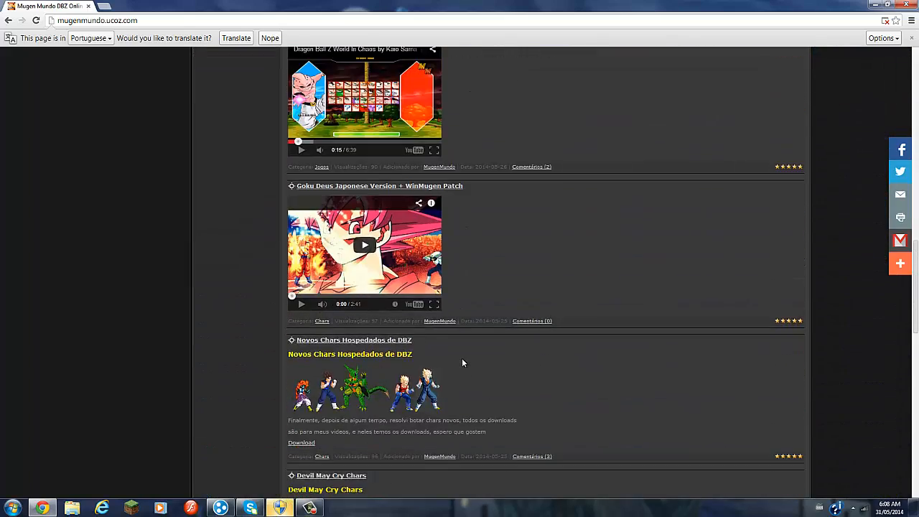
{"action": "scroll", "coordinate": [498, 370], "scroll_direction": "down", "scroll_amount": 3}
{"action": "scroll", "coordinate": [579, 388], "scroll_direction": "down", "scroll_amount": 3}
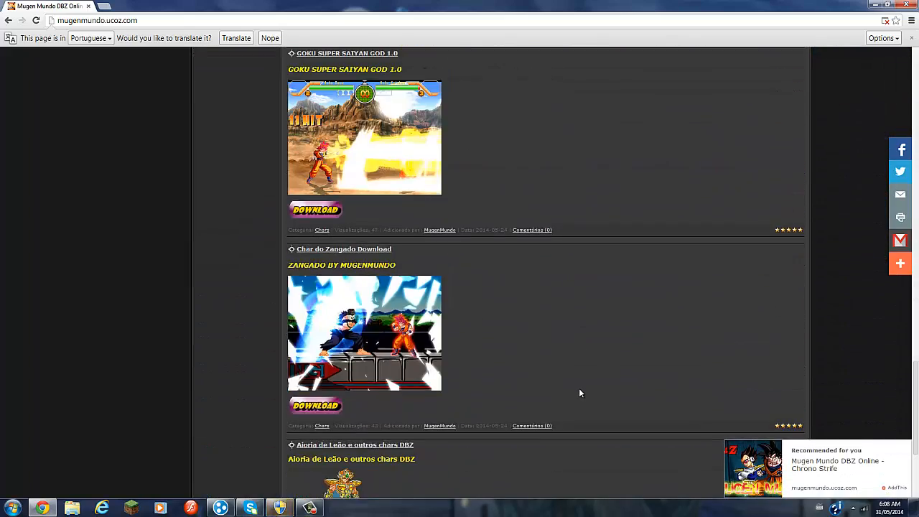
{"action": "scroll", "coordinate": [575, 378], "scroll_direction": "up", "scroll_amount": 14}
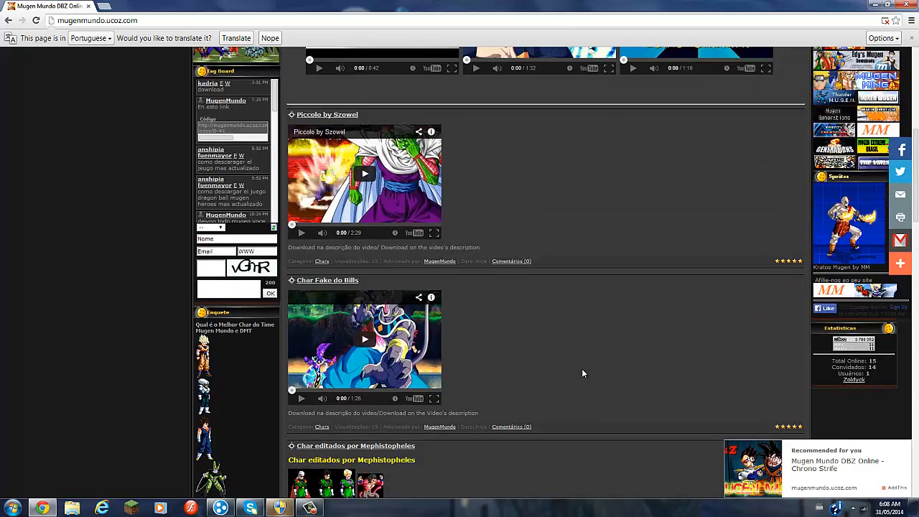
{"action": "scroll", "coordinate": [578, 375], "scroll_direction": "up", "scroll_amount": 3}
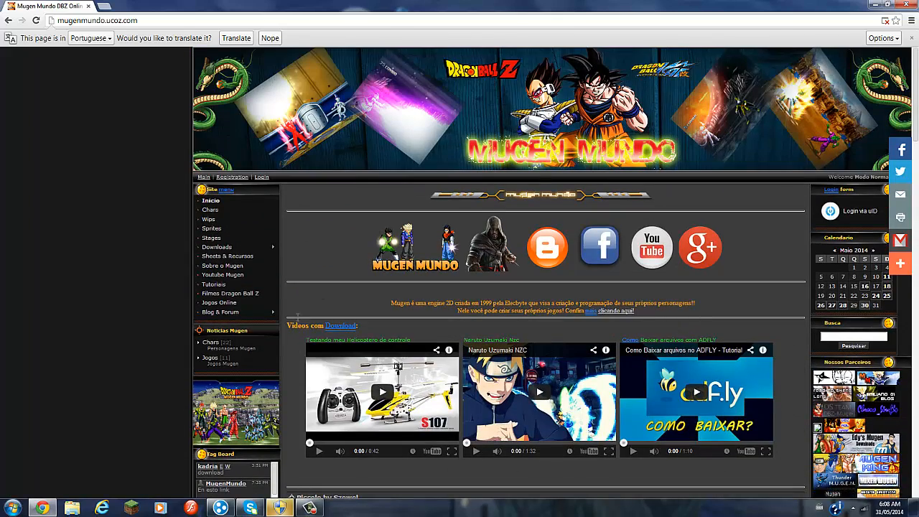
Open the Chars page of Mugen Mundo, close the pop-up tabs and examine the character download categories.
{"action": "left_click", "coordinate": [210, 212]}
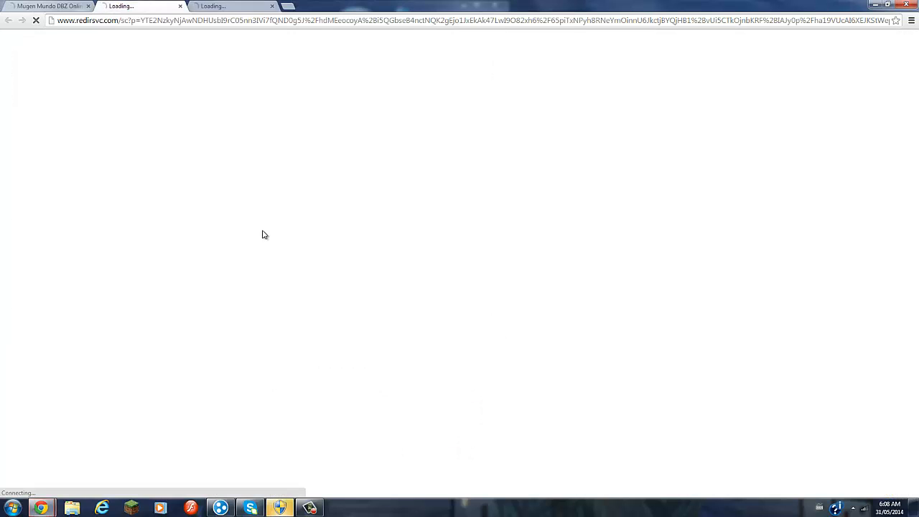
{"action": "left_click", "coordinate": [180, 6]}
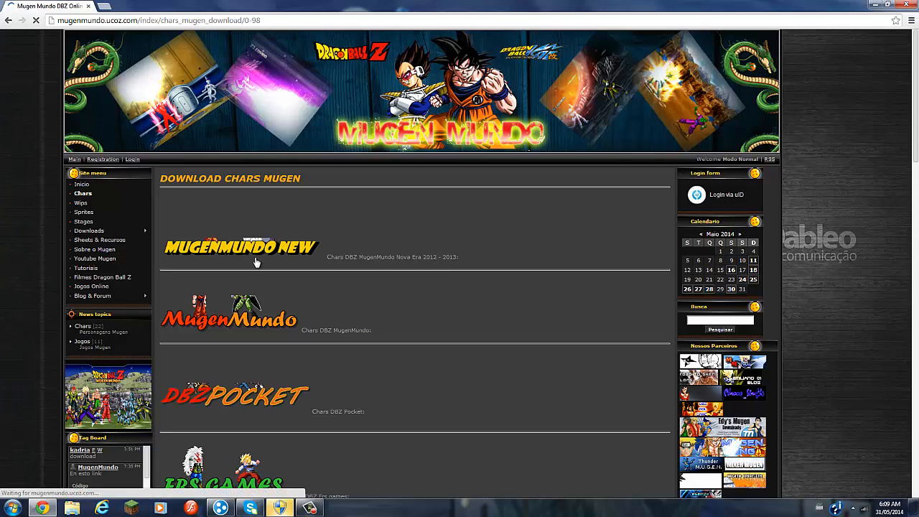
{"action": "scroll", "coordinate": [255, 259], "scroll_direction": "down", "scroll_amount": 1}
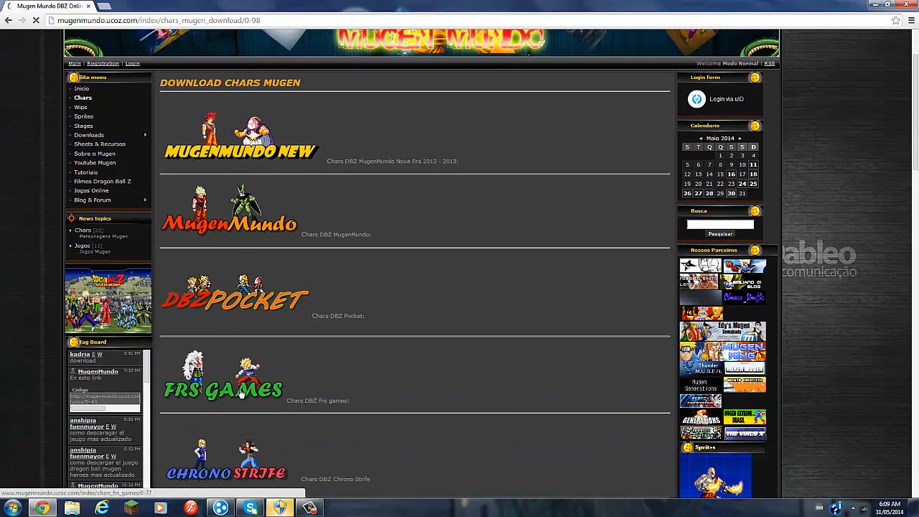
{"action": "scroll", "coordinate": [258, 389], "scroll_direction": "down", "scroll_amount": 1}
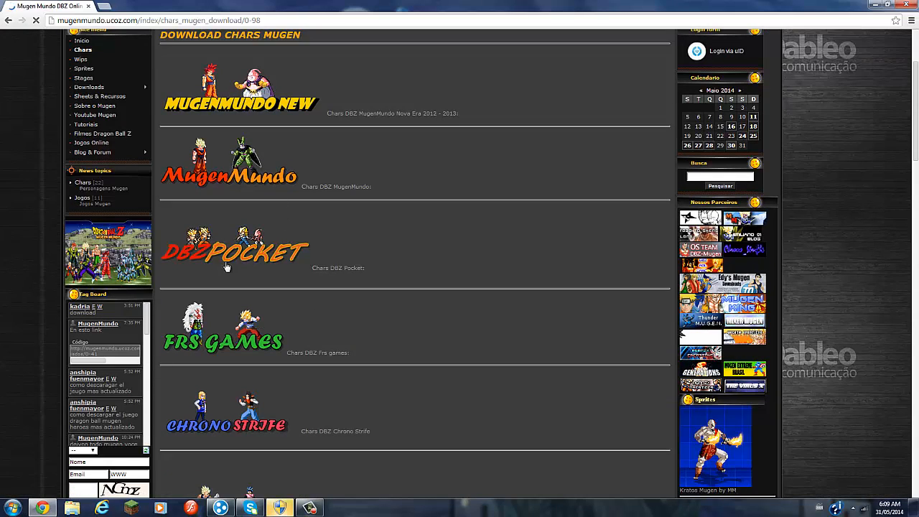
{"action": "scroll", "coordinate": [212, 216], "scroll_direction": "down", "scroll_amount": 1}
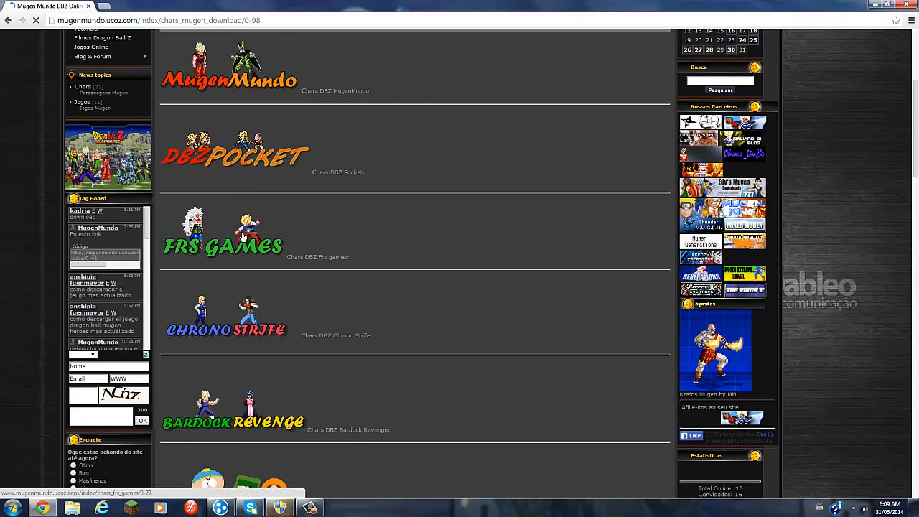
{"action": "scroll", "coordinate": [232, 300], "scroll_direction": "down", "scroll_amount": 2}
{"action": "scroll", "coordinate": [232, 301], "scroll_direction": "down", "scroll_amount": 1}
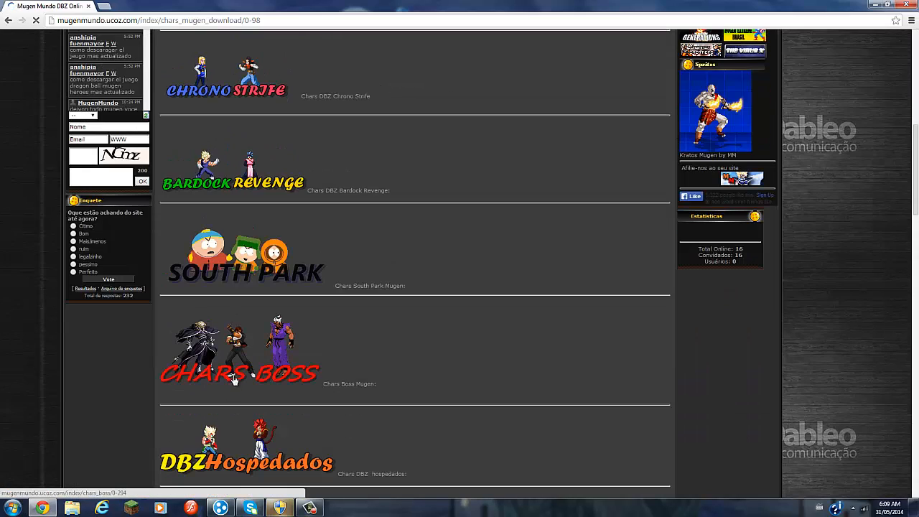
{"action": "scroll", "coordinate": [228, 368], "scroll_direction": "down", "scroll_amount": 1}
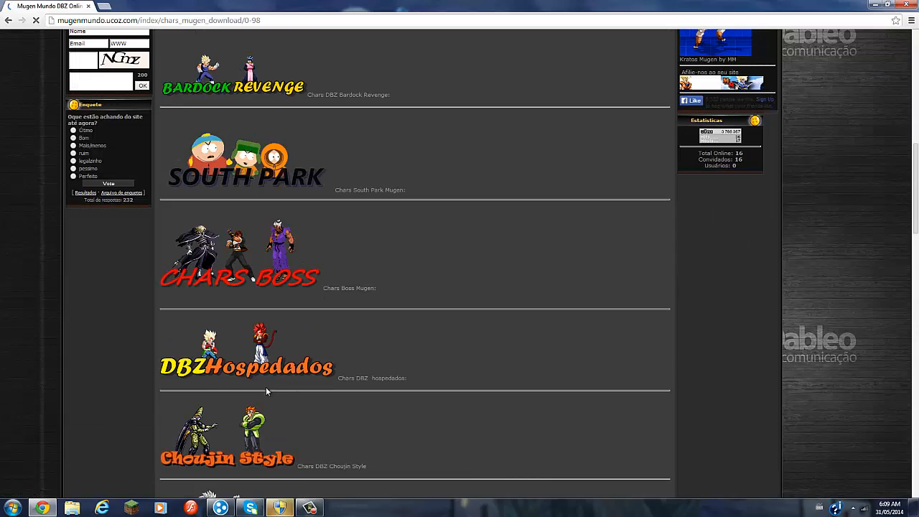
{"action": "scroll", "coordinate": [273, 395], "scroll_direction": "down", "scroll_amount": 2}
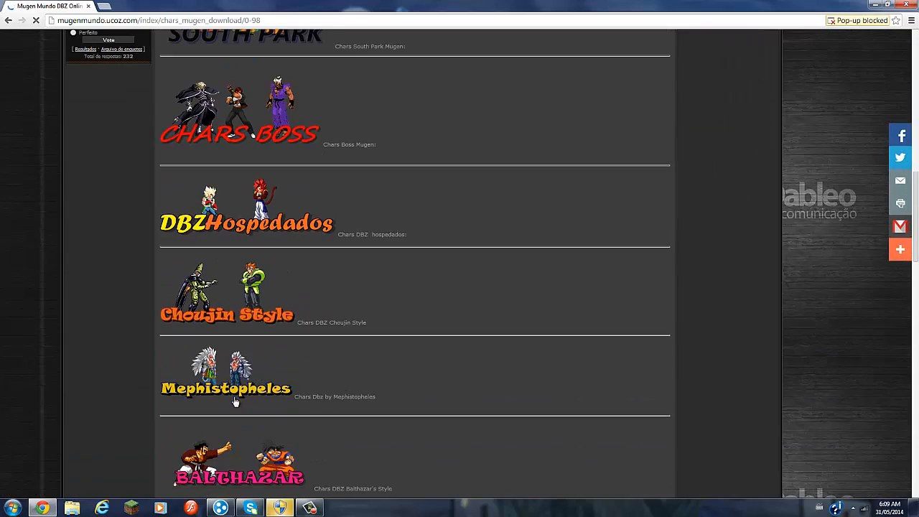
{"action": "scroll", "coordinate": [279, 409], "scroll_direction": "up", "scroll_amount": 4}
{"action": "scroll", "coordinate": [265, 424], "scroll_direction": "up", "scroll_amount": 5}
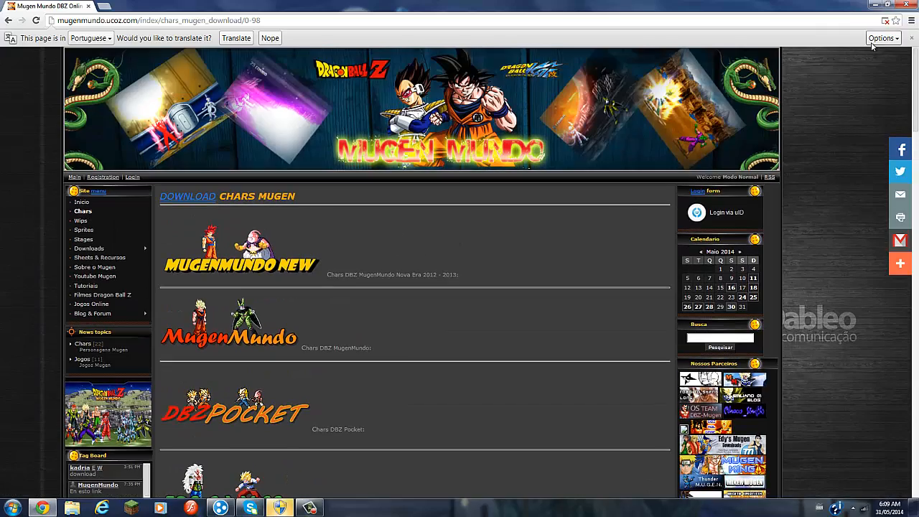
Minimize the browser, launch Macromedia Flash 8 and create a new Flash Document.
{"action": "left_click", "coordinate": [875, 4]}
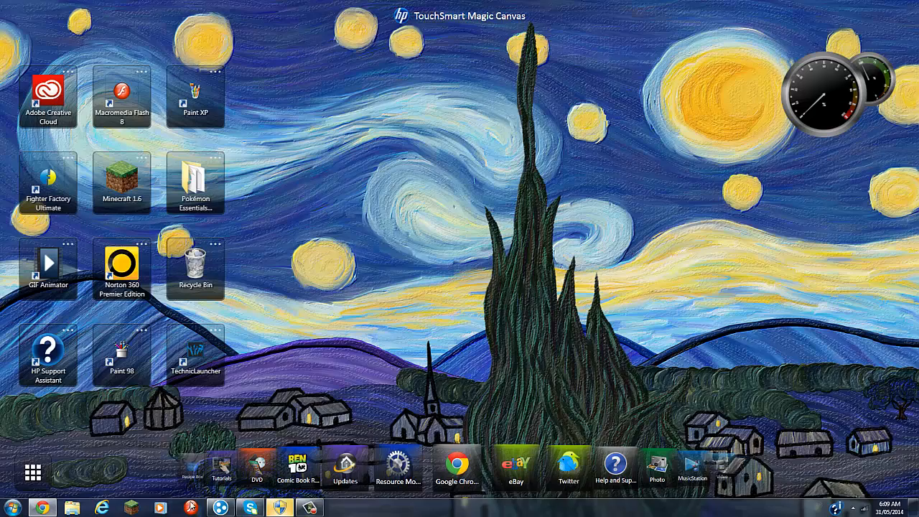
{"action": "left_click", "coordinate": [195, 507]}
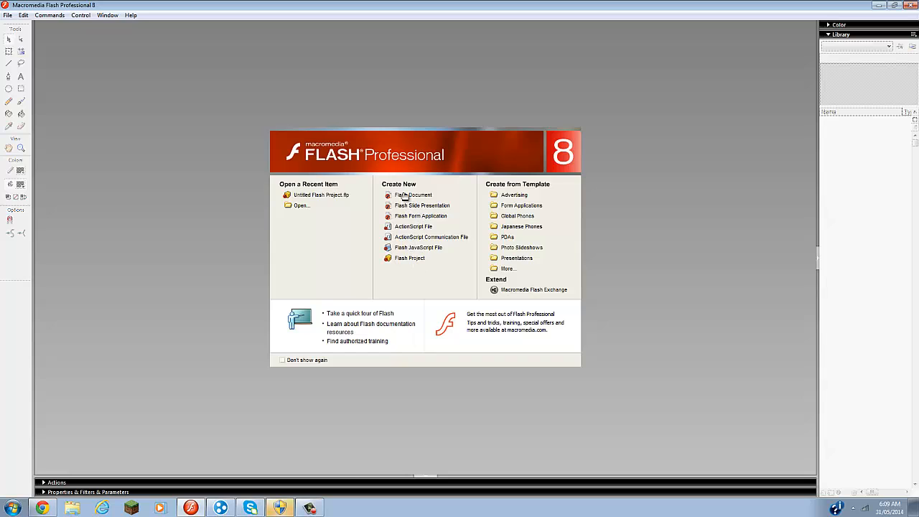
{"action": "left_click", "coordinate": [422, 196]}
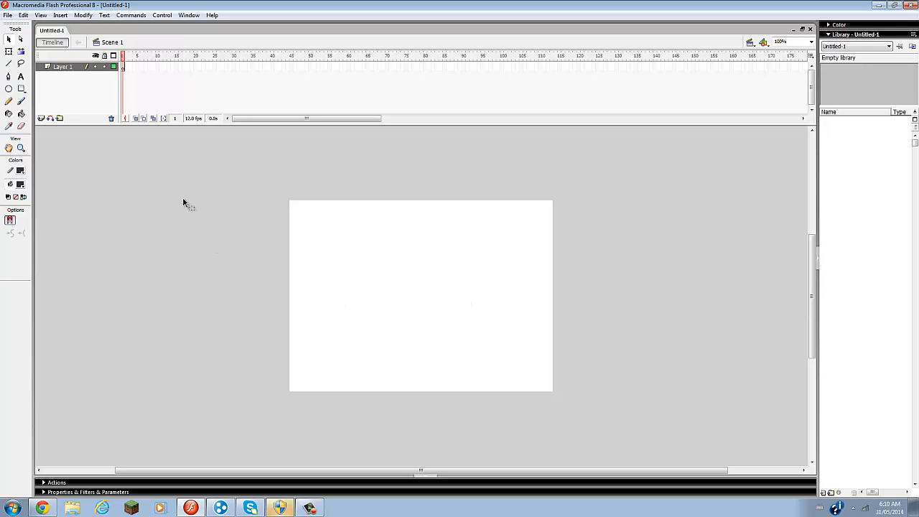
Start an import to the stage and browse the character folders inside Downloads > Dragon ball af Sprites.
{"action": "left_click", "coordinate": [9, 16]}
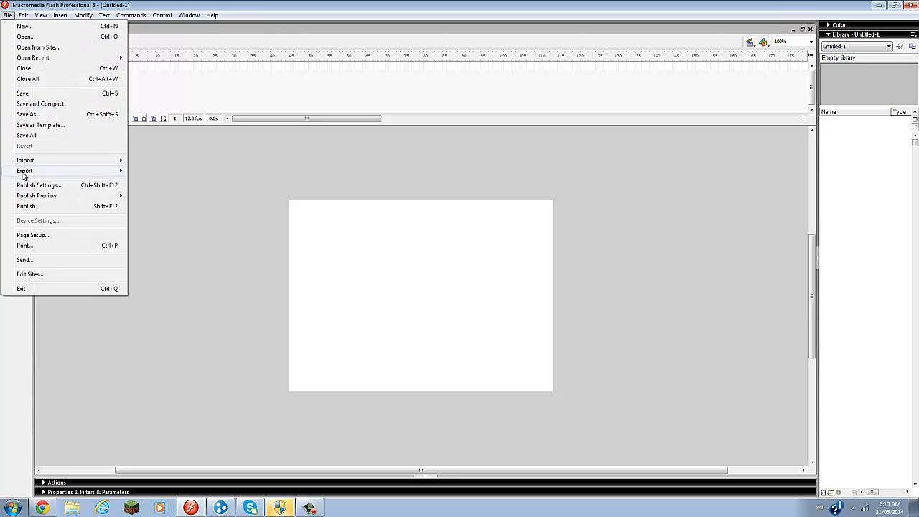
{"action": "left_click", "coordinate": [133, 161]}
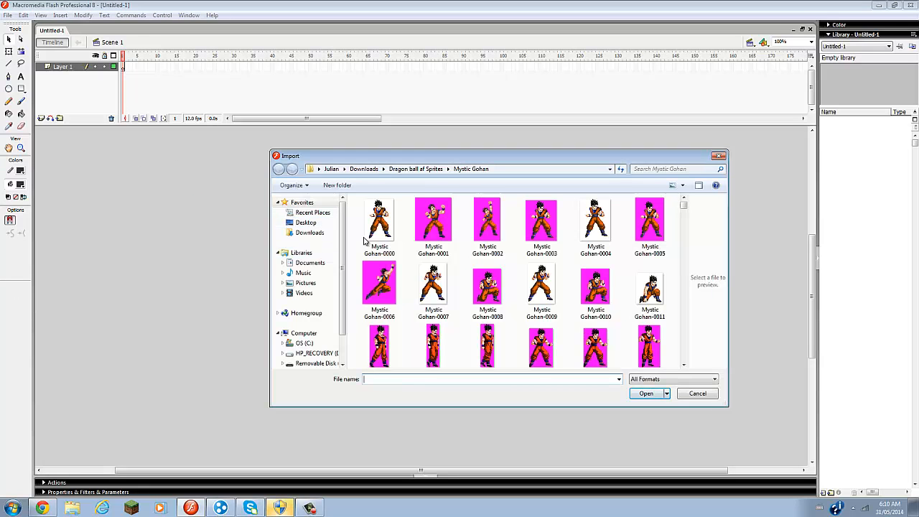
{"action": "left_click", "coordinate": [307, 232]}
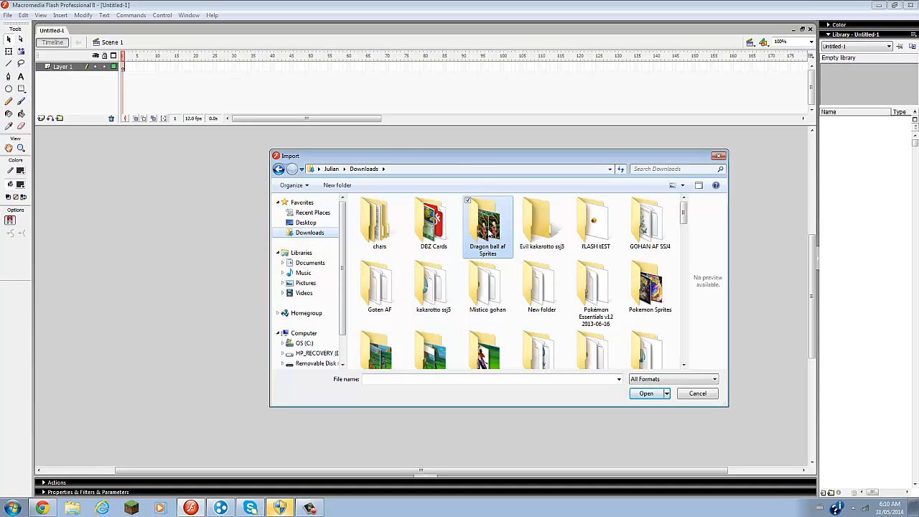
{"action": "double_click", "coordinate": [489, 229]}
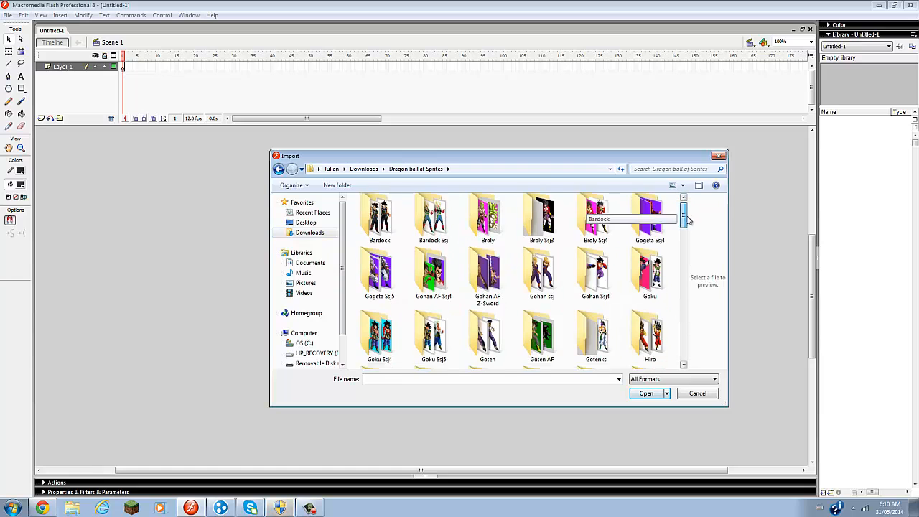
{"action": "left_click_drag", "start_coordinate": [686, 219], "coordinate": [686, 223]}
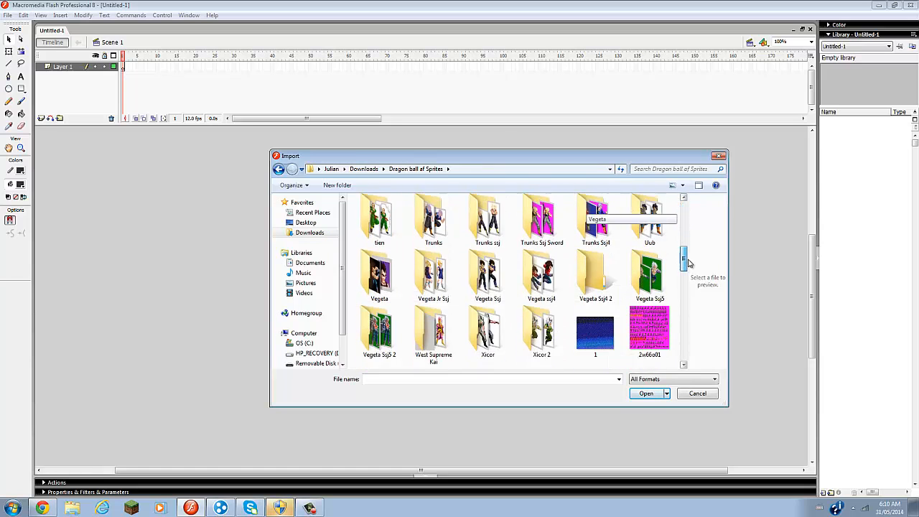
{"action": "left_click_drag", "start_coordinate": [692, 268], "coordinate": [688, 295]}
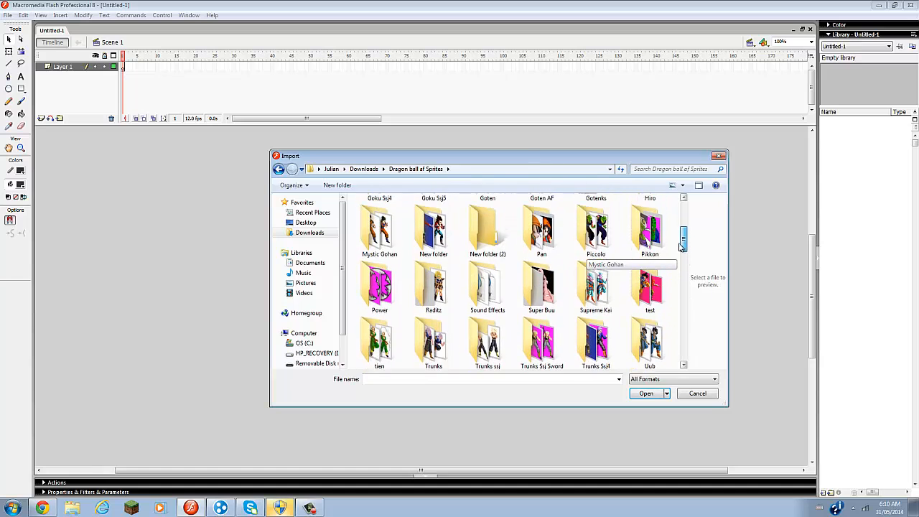
{"action": "mouse_move", "coordinate": [684, 248]}
{"action": "left_mouse_down"}
{"action": "mouse_move", "coordinate": [683, 199]}
{"action": "mouse_move", "coordinate": [681, 269]}
{"action": "mouse_move", "coordinate": [683, 262]}
{"action": "left_mouse_up"}
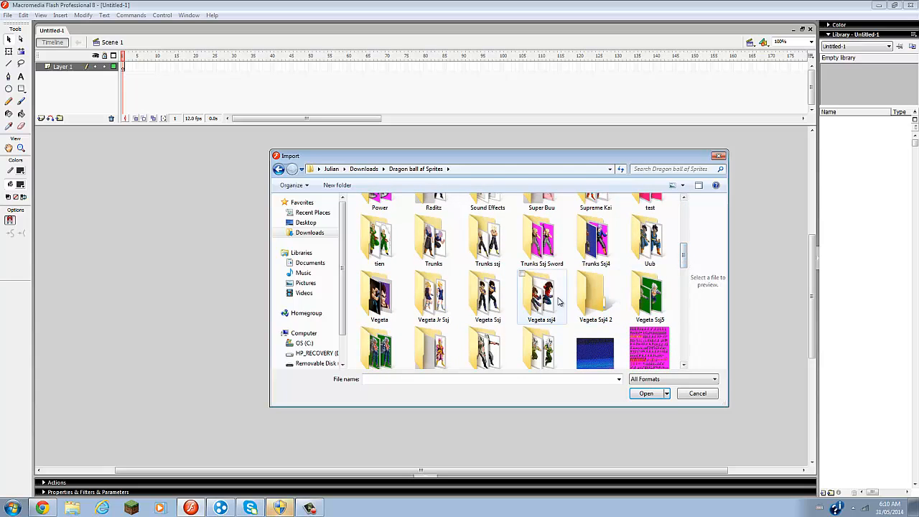
Import only the image Vegeta Ssj-0000 from the Vegeta Ssj folder, without the rest of the image sequence.
{"action": "double_click", "coordinate": [478, 300]}
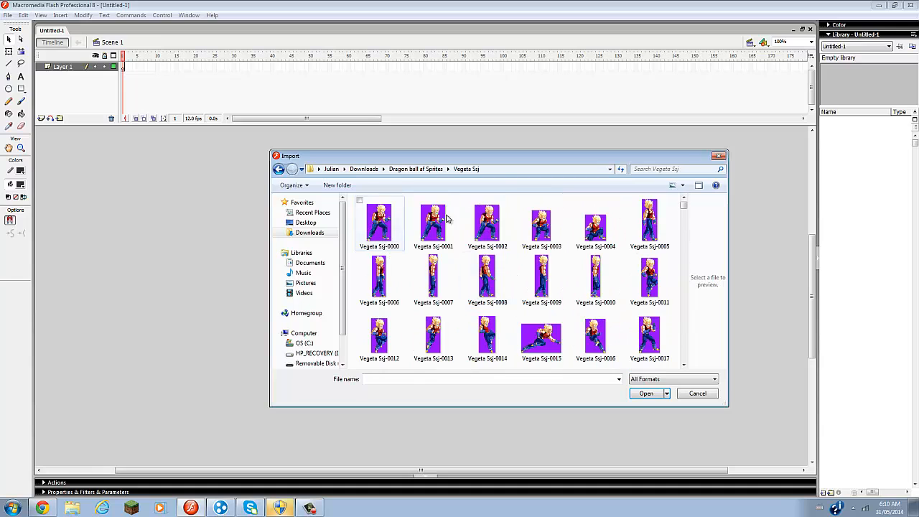
{"action": "left_click", "coordinate": [279, 169]}
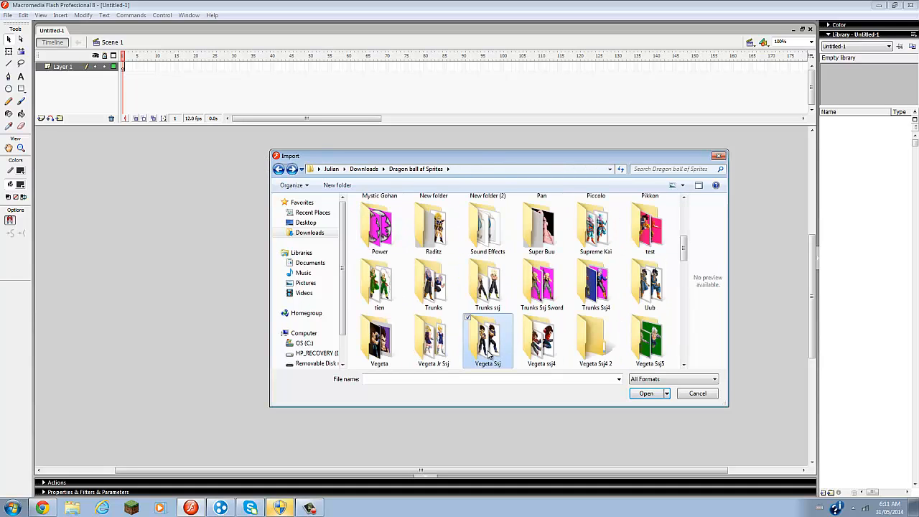
{"action": "double_click", "coordinate": [487, 352]}
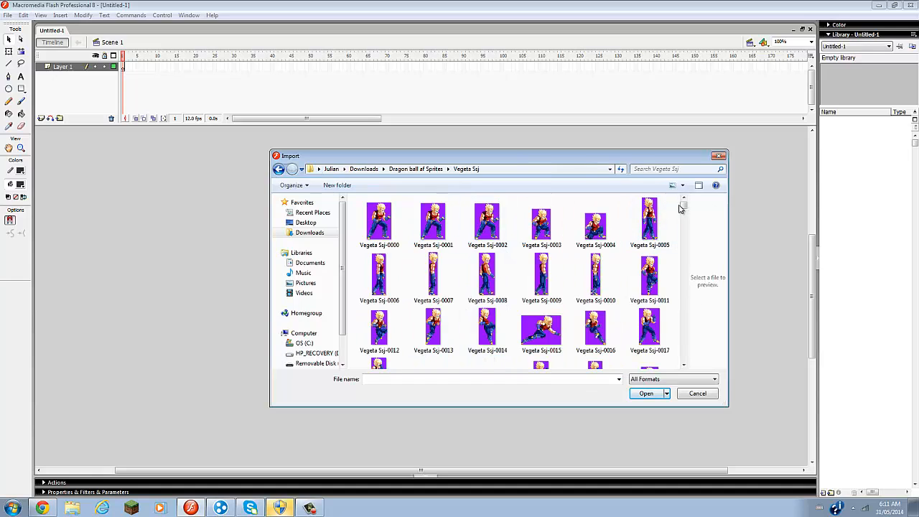
{"action": "double_click", "coordinate": [387, 227]}
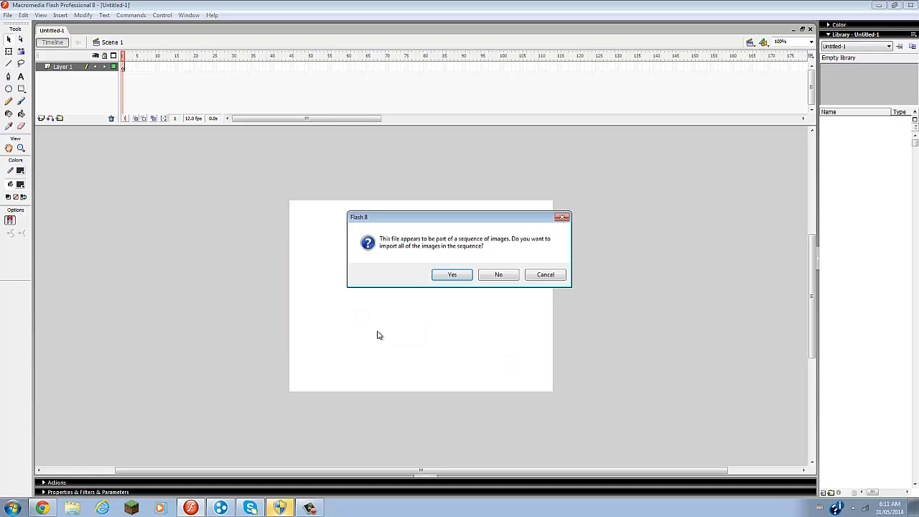
{"action": "left_click", "coordinate": [491, 279]}
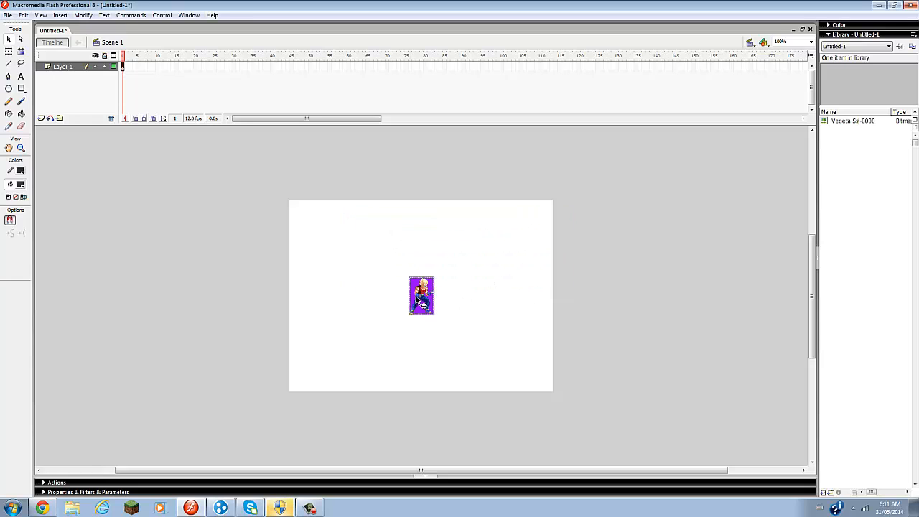
{"action": "left_click", "coordinate": [20, 148]}
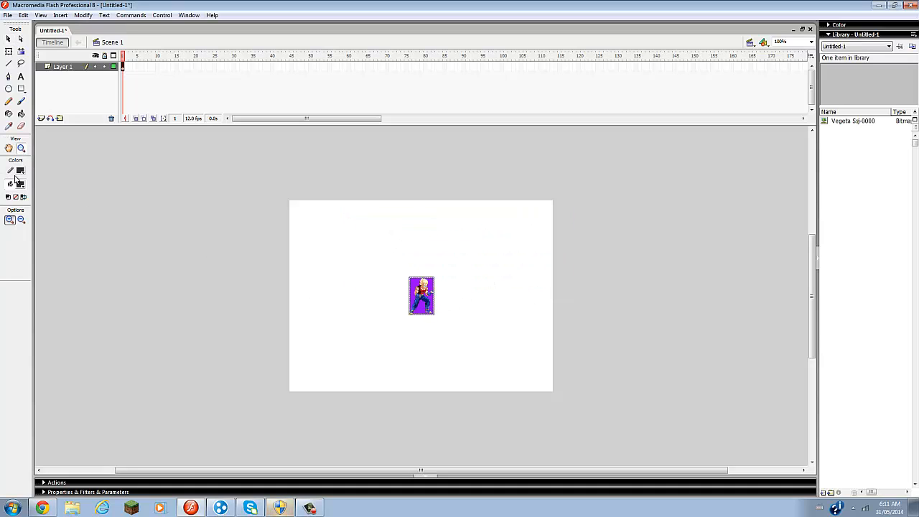
{"action": "left_click", "coordinate": [353, 301]}
{"action": "left_click", "coordinate": [421, 314]}
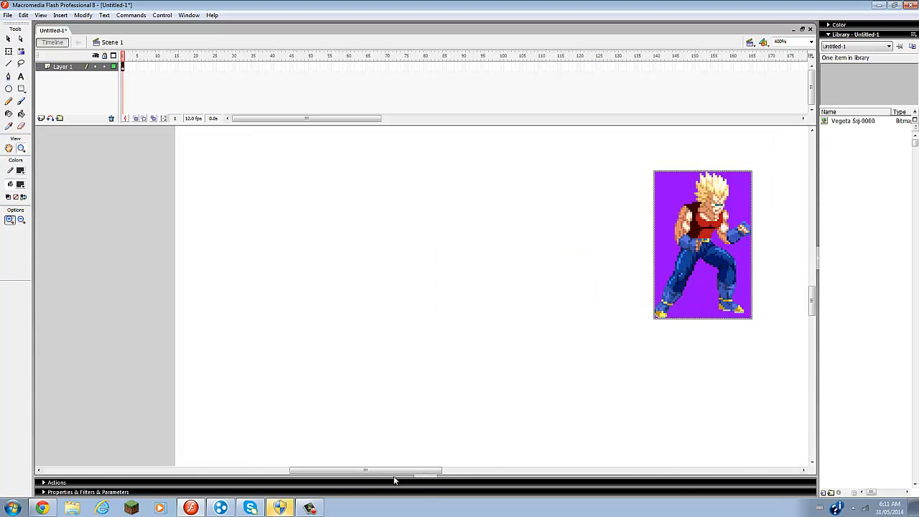
{"action": "left_click_drag", "start_coordinate": [403, 466], "coordinate": [535, 492]}
{"action": "left_click_drag", "start_coordinate": [388, 472], "coordinate": [347, 482]}
{"action": "left_click_drag", "start_coordinate": [345, 474], "coordinate": [437, 474]}
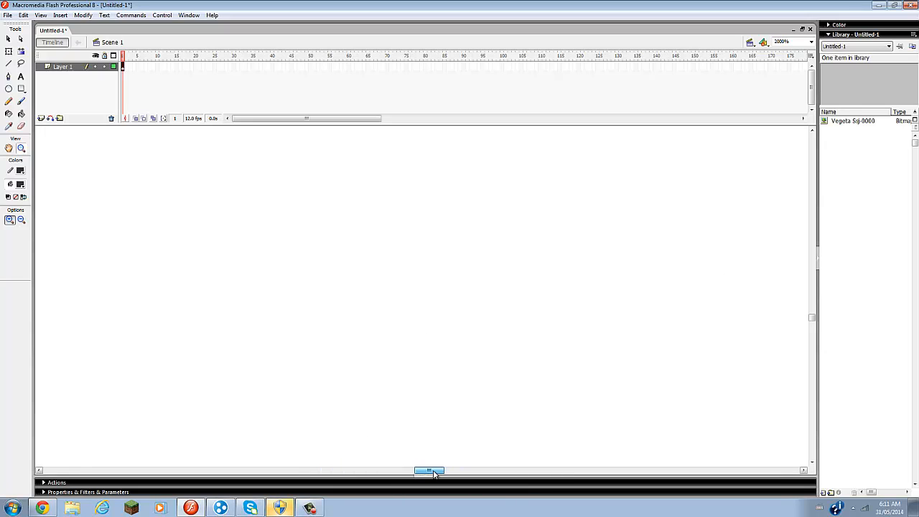
{"action": "left_click", "coordinate": [21, 219]}
{"action": "left_click", "coordinate": [227, 276]}
{"action": "left_click", "coordinate": [300, 313]}
{"action": "left_click", "coordinate": [300, 313]}
{"action": "left_click", "coordinate": [326, 318]}
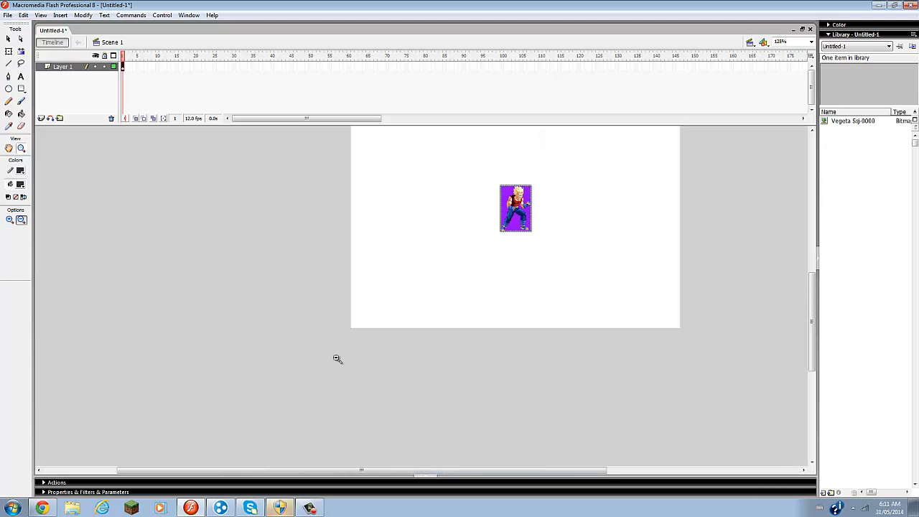
Center the imported Vegeta sprite in the view and magnify it to 1000%.
{"action": "left_click_drag", "start_coordinate": [352, 471], "coordinate": [391, 471]}
{"action": "left_click_drag", "start_coordinate": [812, 337], "coordinate": [813, 313]}
{"action": "left_click", "coordinate": [9, 220]}
{"action": "left_click", "coordinate": [428, 326]}
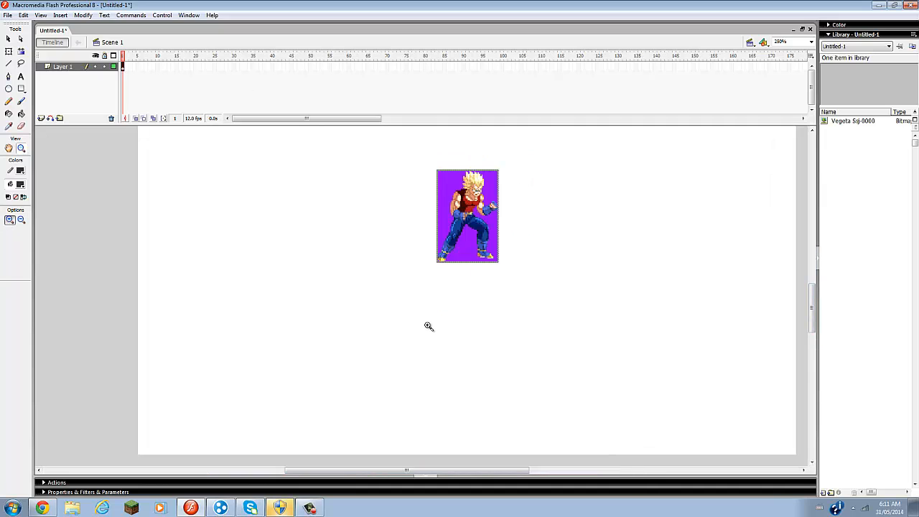
{"action": "left_click", "coordinate": [431, 316]}
{"action": "scroll", "coordinate": [434, 310], "scroll_direction": "up", "scroll_amount": 5}
{"action": "left_click", "coordinate": [437, 313]}
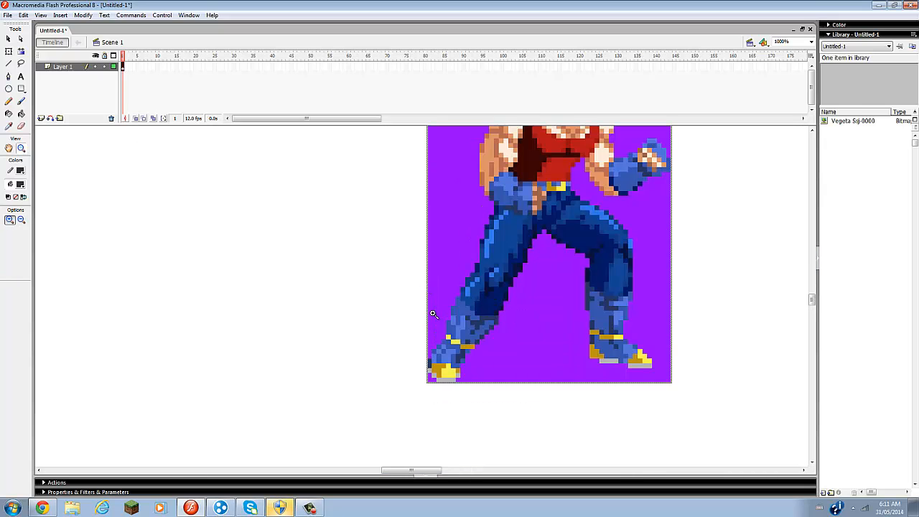
Examine the magnified Vegeta sprite from head to feet, including its pixel edges and the purple background.
{"action": "scroll", "coordinate": [437, 309], "scroll_direction": "up", "scroll_amount": 3}
{"action": "scroll", "coordinate": [559, 208], "scroll_direction": "up", "scroll_amount": 3}
{"action": "scroll", "coordinate": [559, 210], "scroll_direction": "down", "scroll_amount": 4}
{"action": "scroll", "coordinate": [559, 212], "scroll_direction": "up", "scroll_amount": 4}
{"action": "scroll", "coordinate": [560, 216], "scroll_direction": "down", "scroll_amount": 4}
{"action": "scroll", "coordinate": [562, 219], "scroll_direction": "up", "scroll_amount": 4}
{"action": "scroll", "coordinate": [562, 219], "scroll_direction": "down", "scroll_amount": 6}
{"action": "scroll", "coordinate": [645, 425], "scroll_direction": "up", "scroll_amount": 3}
{"action": "scroll", "coordinate": [645, 425], "scroll_direction": "down", "scroll_amount": 3}
{"action": "scroll", "coordinate": [634, 410], "scroll_direction": "up", "scroll_amount": 1}
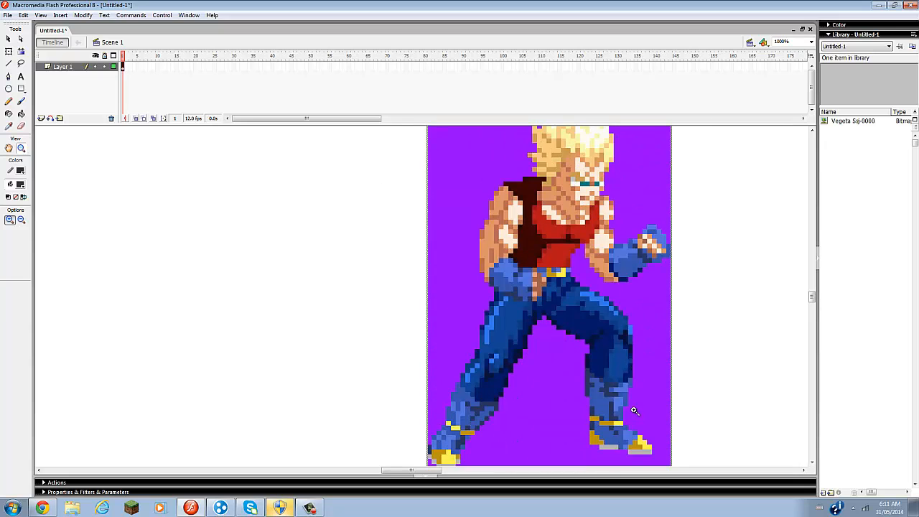
{"action": "mouse_move", "coordinate": [398, 474]}
{"action": "left_mouse_down"}
{"action": "mouse_move", "coordinate": [417, 476]}
{"action": "mouse_move", "coordinate": [410, 477]}
{"action": "left_mouse_up"}
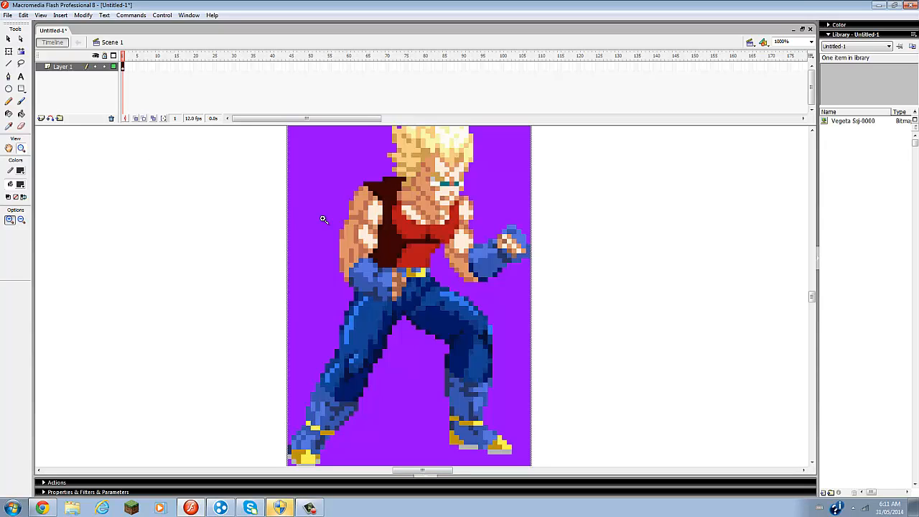
{"action": "mouse_move", "coordinate": [812, 296]}
{"action": "left_mouse_down"}
{"action": "mouse_move", "coordinate": [812, 286]}
{"action": "mouse_move", "coordinate": [816, 297]}
{"action": "mouse_move", "coordinate": [806, 295]}
{"action": "left_mouse_up"}
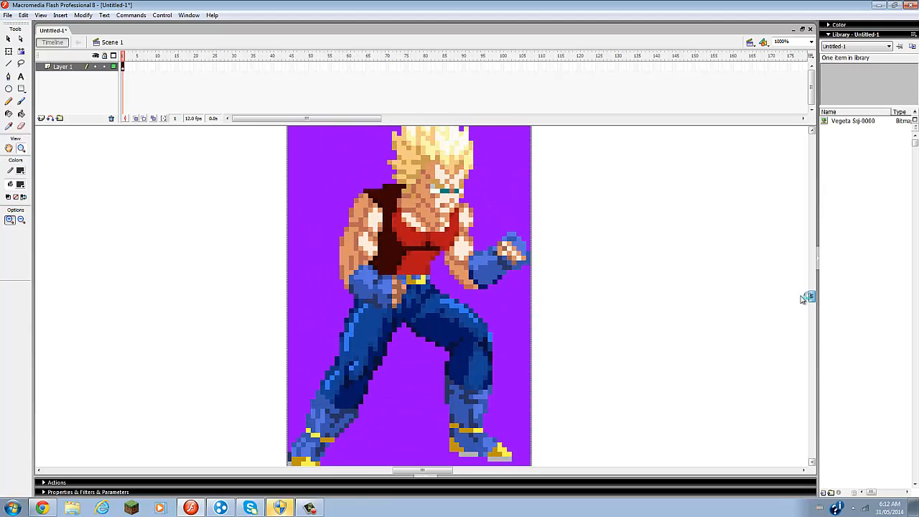
Trace the sprite bitmap with color threshold 1, minimum area 1 pixel, Pixels curve fit and Many corners.
{"action": "left_click", "coordinate": [22, 220]}
{"action": "left_click", "coordinate": [107, 227]}
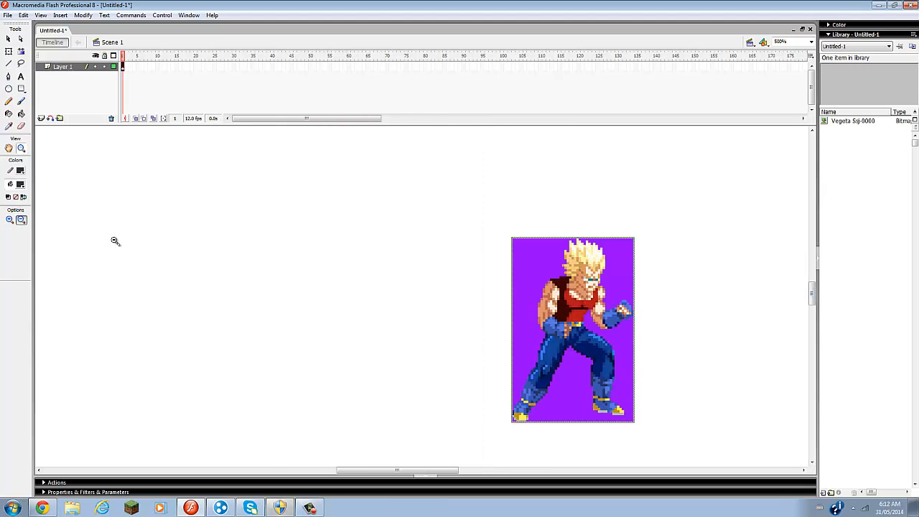
{"action": "left_click_drag", "start_coordinate": [367, 472], "coordinate": [400, 472]}
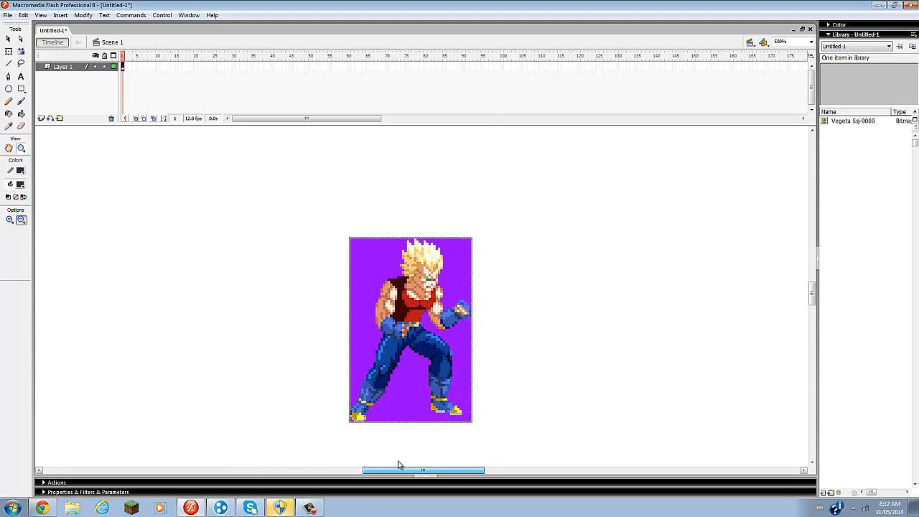
{"action": "left_click", "coordinate": [8, 39]}
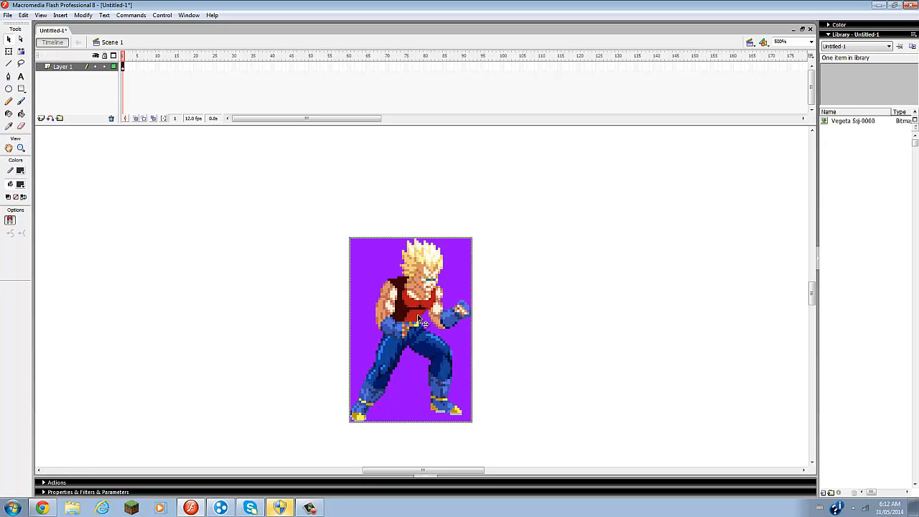
{"action": "left_click", "coordinate": [83, 15]}
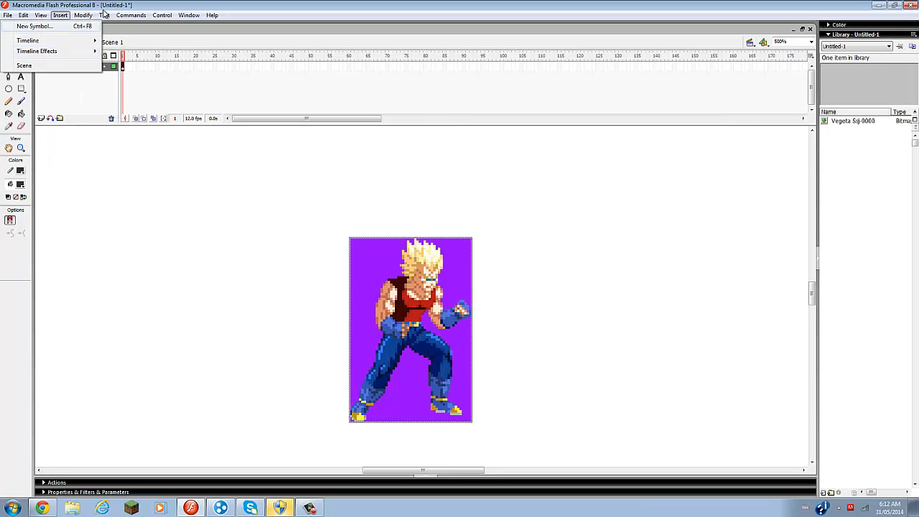
{"action": "mouse_move", "coordinate": [80, 64]}
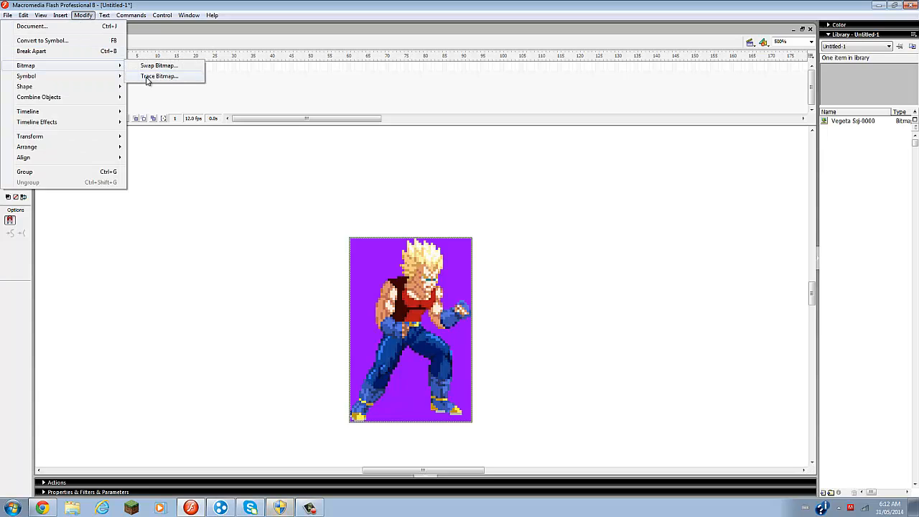
{"action": "left_click", "coordinate": [147, 77]}
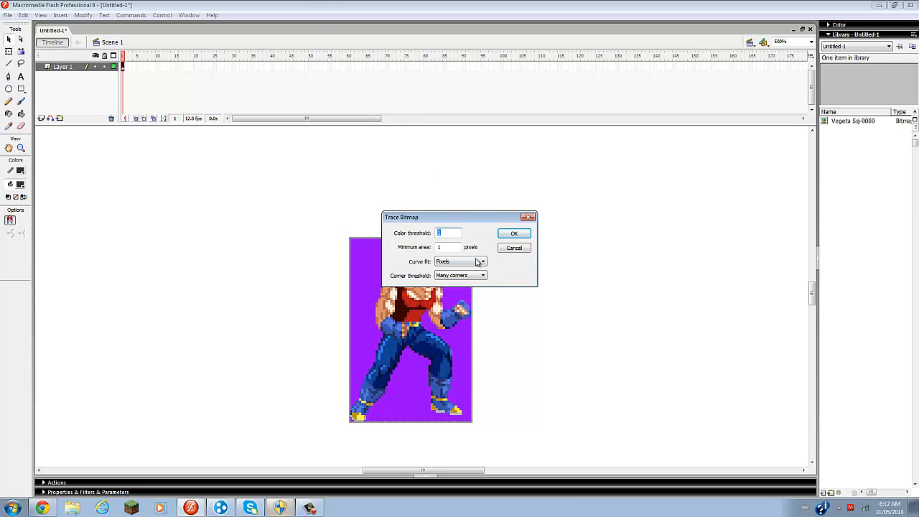
{"action": "left_click", "coordinate": [507, 236]}
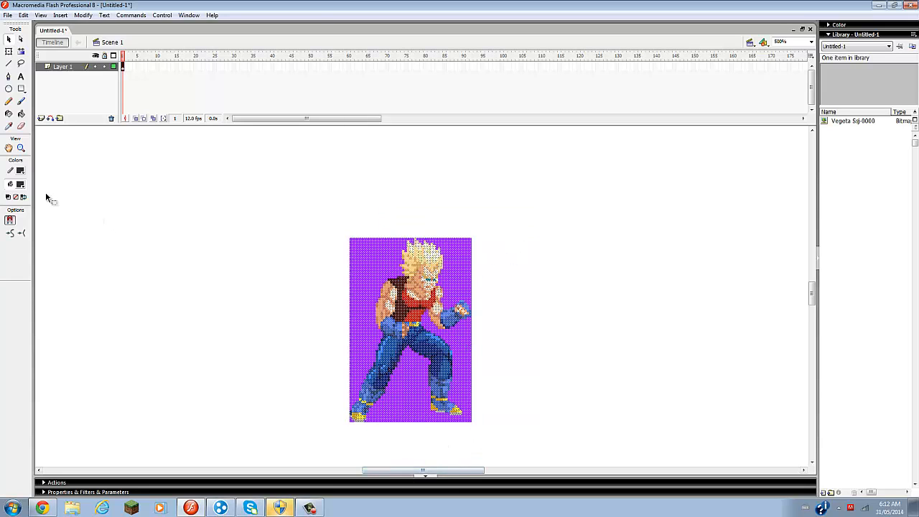
{"action": "left_click", "coordinate": [21, 149]}
{"action": "left_click", "coordinate": [21, 220]}
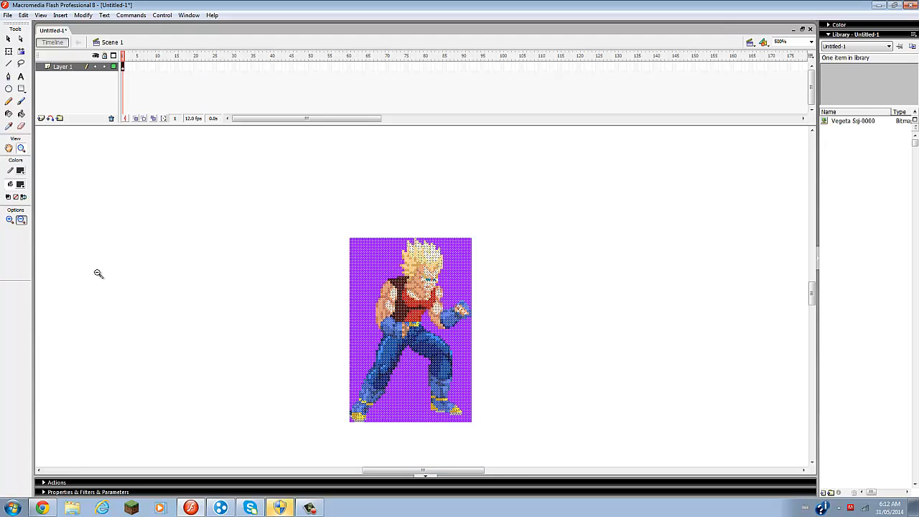
{"action": "left_click", "coordinate": [253, 367]}
{"action": "mouse_move", "coordinate": [398, 472]}
{"action": "left_mouse_down"}
{"action": "mouse_move", "coordinate": [427, 471]}
{"action": "mouse_move", "coordinate": [408, 471]}
{"action": "left_mouse_up"}
{"action": "left_click", "coordinate": [8, 39]}
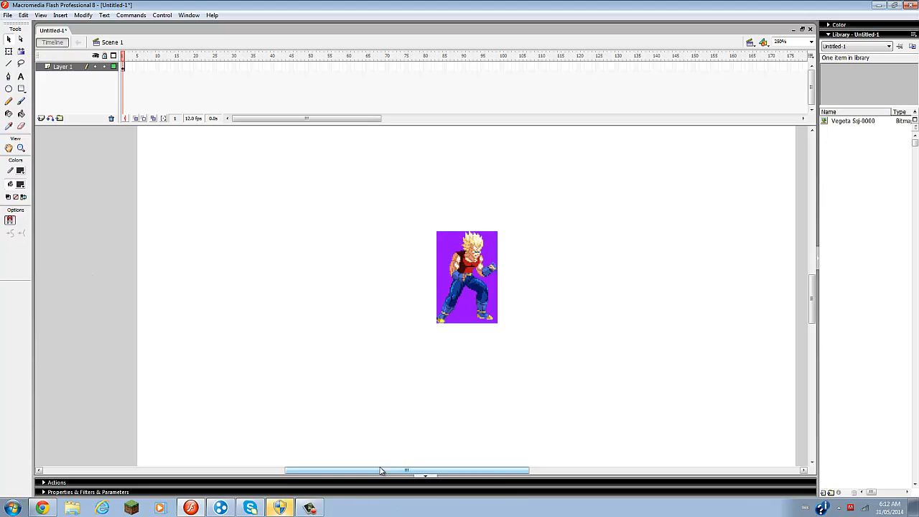
{"action": "left_click_drag", "start_coordinate": [382, 472], "coordinate": [399, 471]}
{"action": "left_click", "coordinate": [404, 483]}
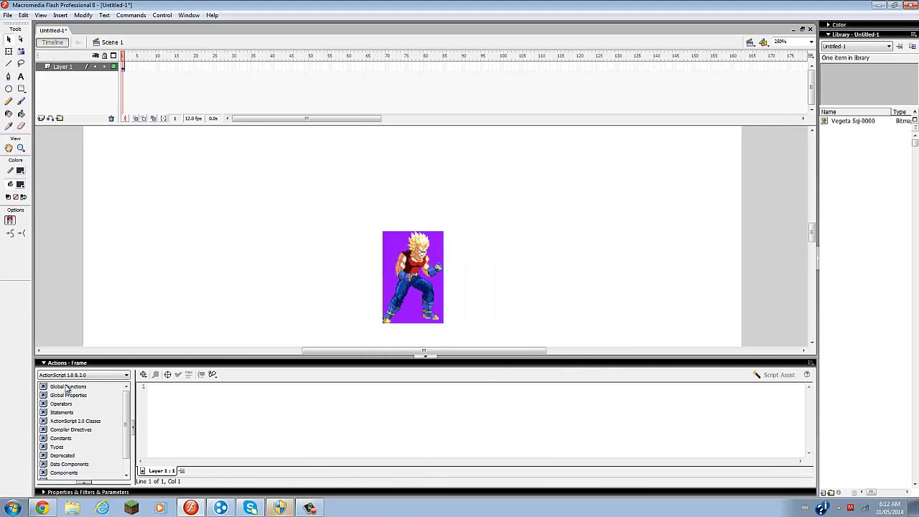
{"action": "left_click", "coordinate": [44, 363]}
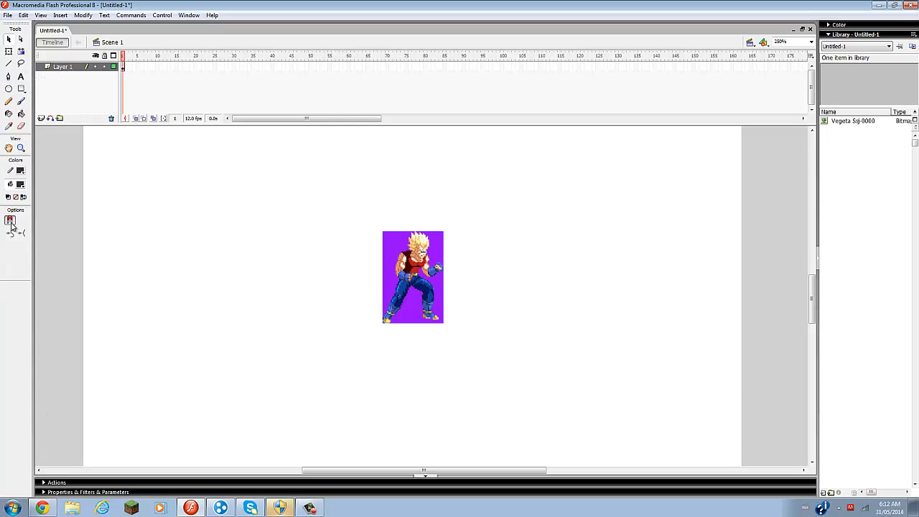
At 500% magnification, cut out the large purple background area behind the sprite's back.
{"action": "left_click", "coordinate": [20, 148]}
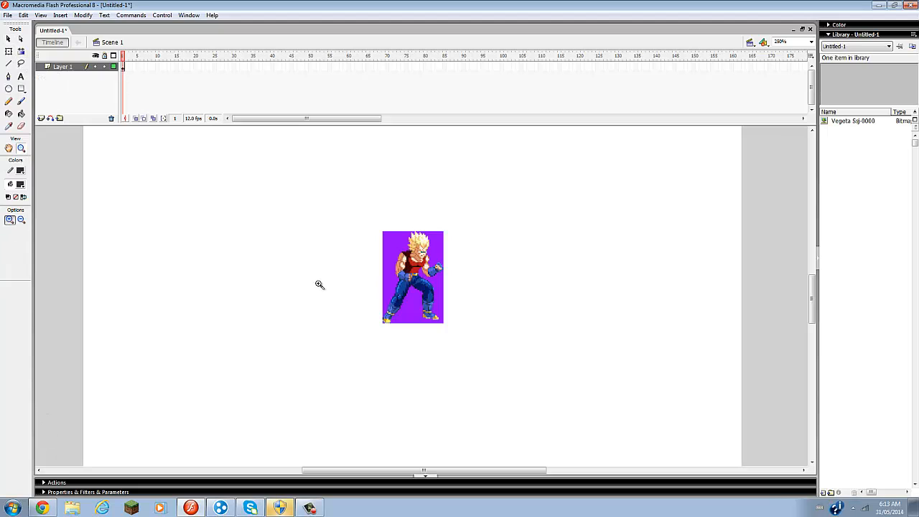
{"action": "left_click", "coordinate": [317, 293]}
{"action": "left_click_drag", "start_coordinate": [352, 470], "coordinate": [379, 470]}
{"action": "left_click", "coordinate": [8, 39]}
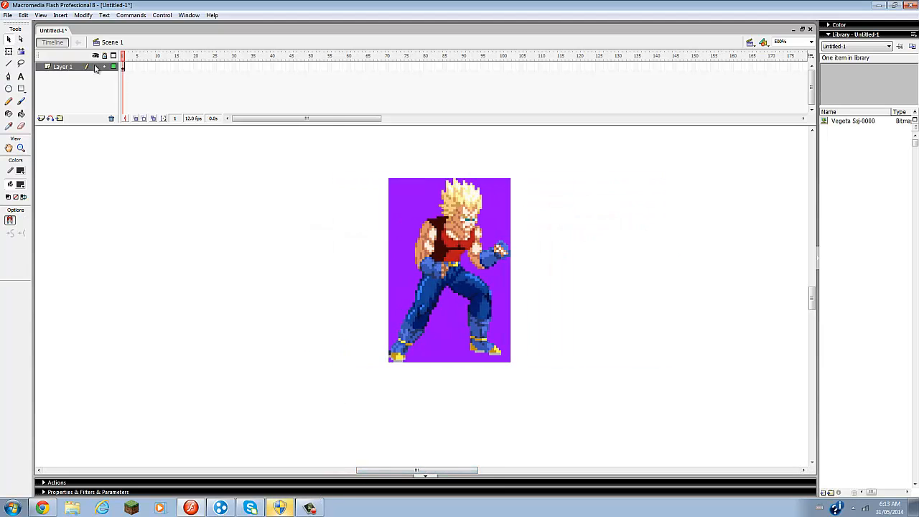
{"action": "right_click", "coordinate": [409, 208]}
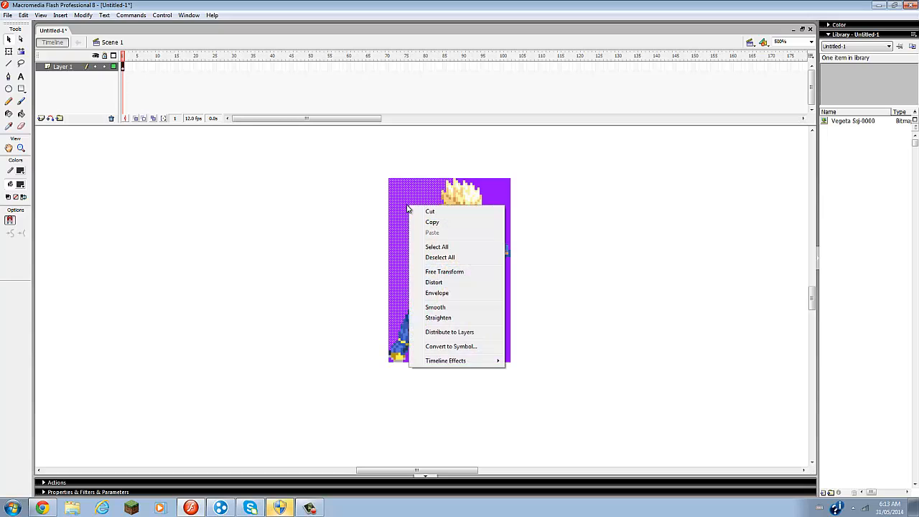
{"action": "left_click", "coordinate": [418, 212]}
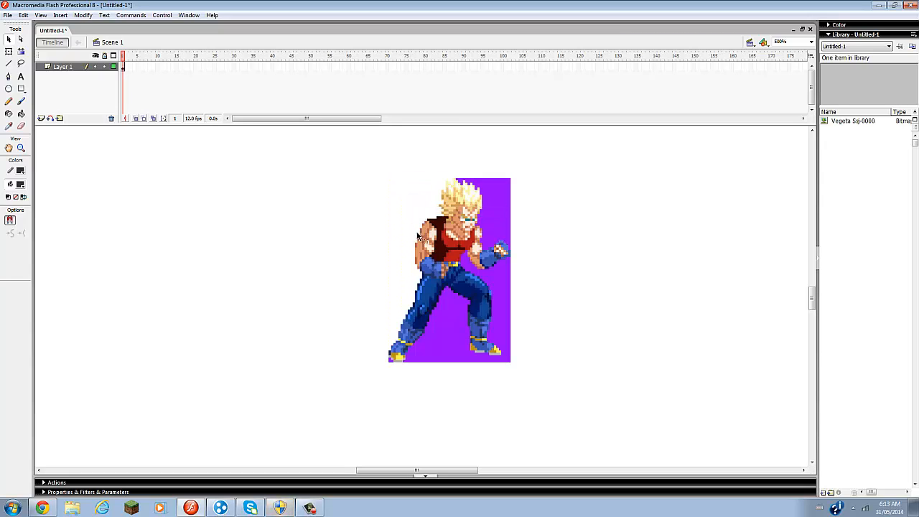
Delete the remaining purple background areas under the rear foot, between the legs and in front of the sprite.
{"action": "left_click", "coordinate": [393, 362]}
{"action": "key", "text": "Delete"}
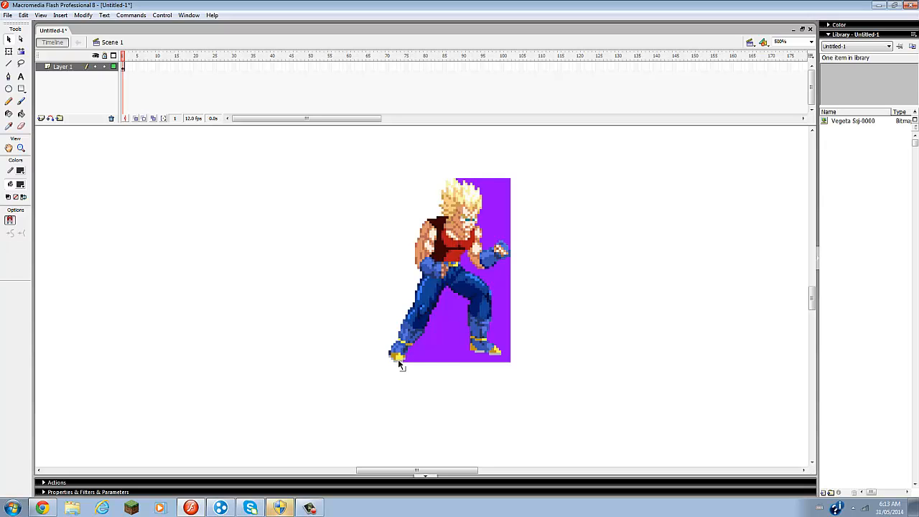
{"action": "left_click", "coordinate": [456, 343]}
{"action": "key", "text": "Delete"}
{"action": "left_click", "coordinate": [486, 229]}
{"action": "key", "text": "Delete"}
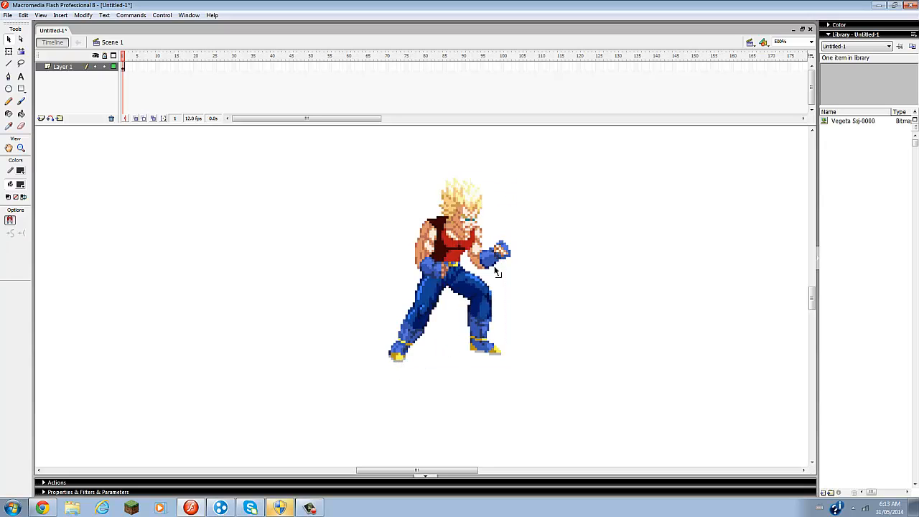
Select the entire traced sprite, convert it to a Movie clip symbol and reposition it as one object.
{"action": "left_click", "coordinate": [455, 262]}
{"action": "left_click", "coordinate": [361, 266]}
{"action": "left_click_drag", "start_coordinate": [375, 156], "coordinate": [521, 370]}
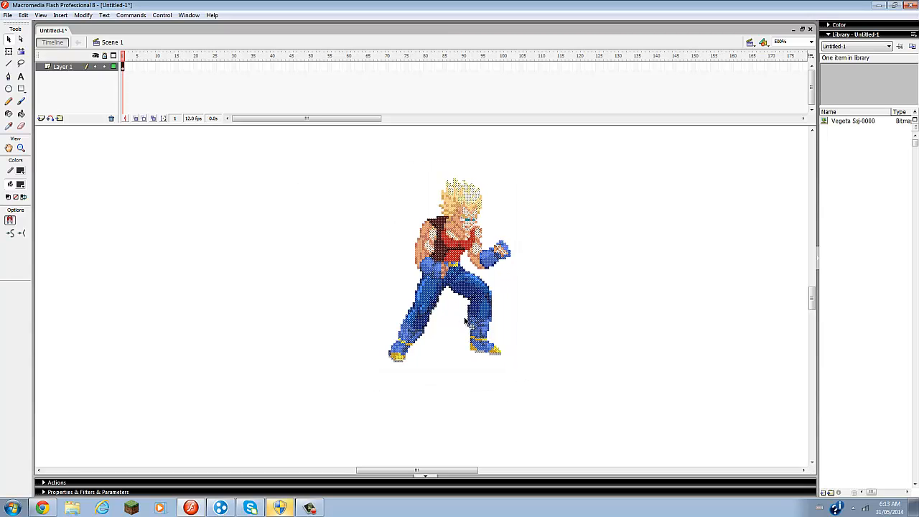
{"action": "right_click", "coordinate": [465, 287]}
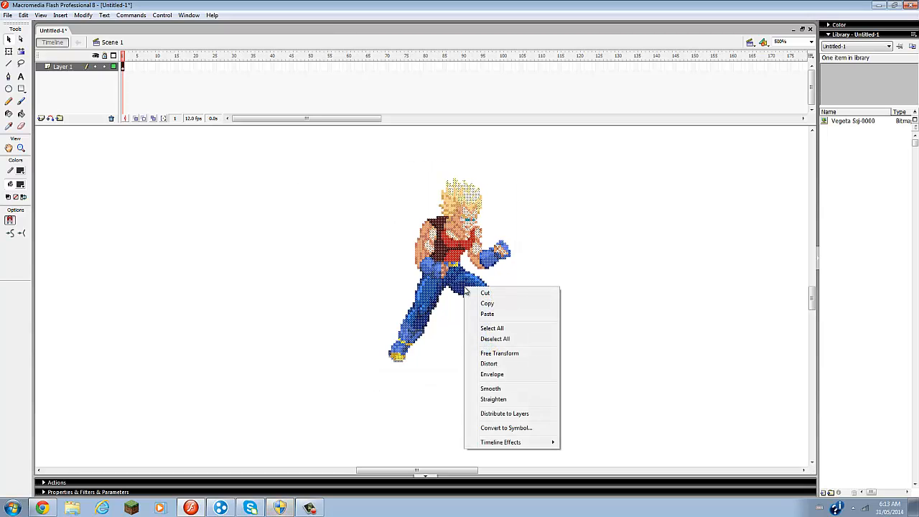
{"action": "left_click", "coordinate": [500, 429]}
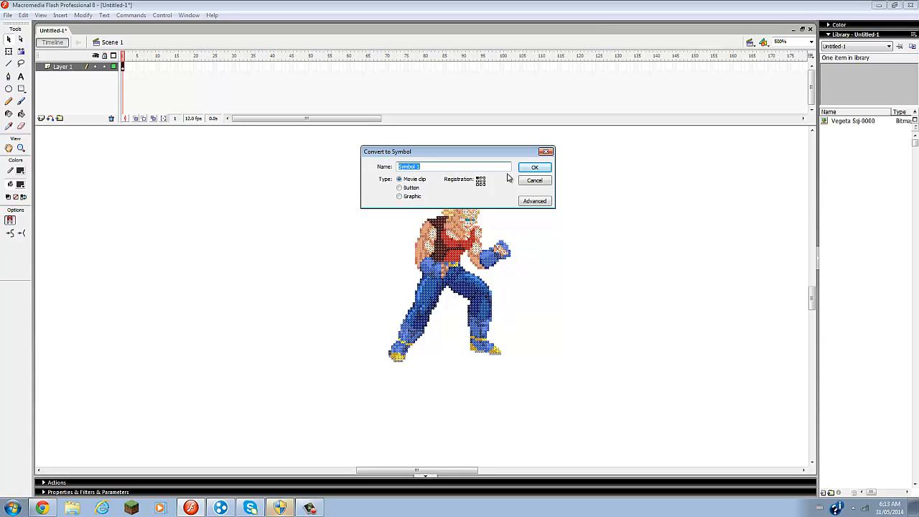
{"action": "left_click", "coordinate": [534, 167]}
{"action": "left_click_drag", "start_coordinate": [429, 263], "coordinate": [176, 372]}
{"action": "left_click_drag", "start_coordinate": [229, 338], "coordinate": [465, 281]}
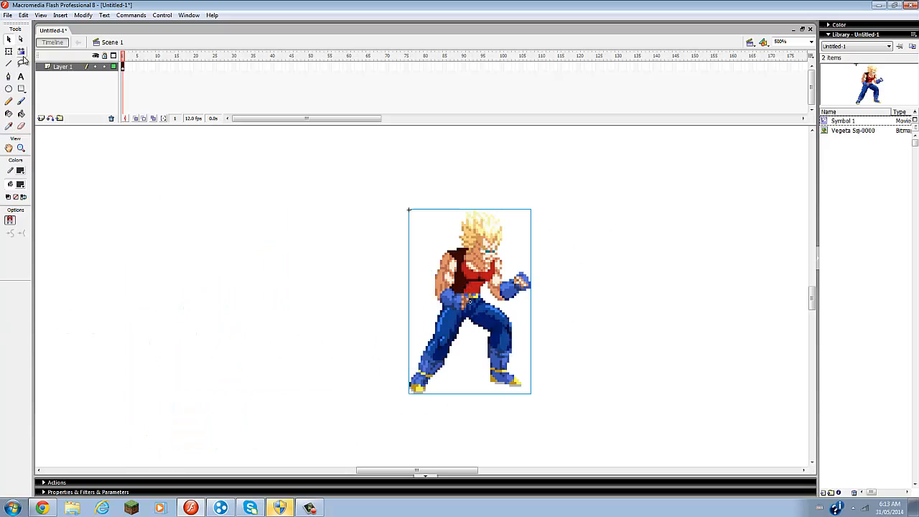
Bring the whole stage with the sprite into view, centered at 125% magnification.
{"action": "left_click", "coordinate": [21, 147]}
{"action": "left_click", "coordinate": [21, 220]}
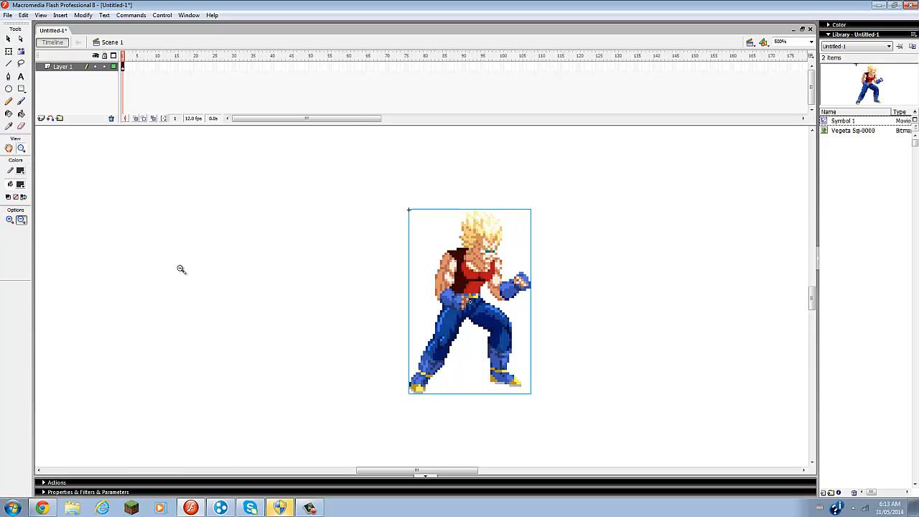
{"action": "left_click", "coordinate": [183, 270]}
{"action": "left_click_drag", "start_coordinate": [334, 470], "coordinate": [375, 472]}
{"action": "left_click", "coordinate": [57, 339]}
{"action": "left_click", "coordinate": [57, 339]}
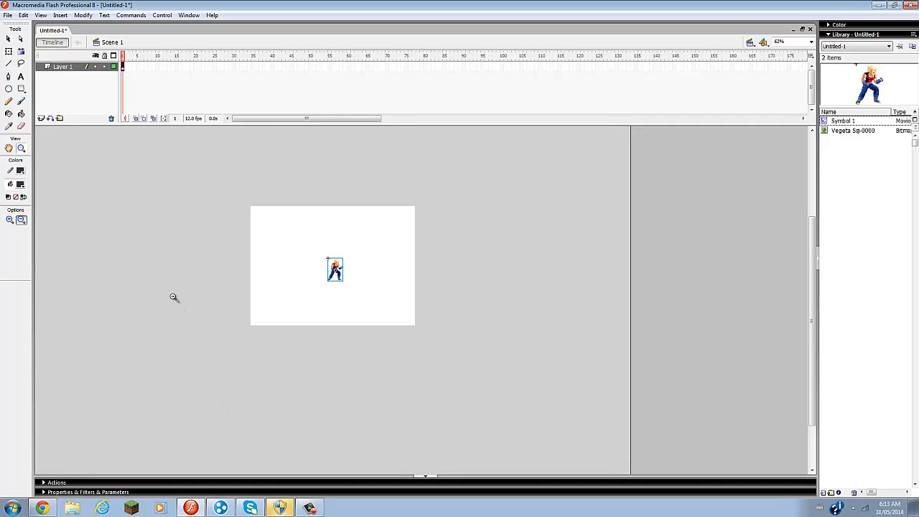
{"action": "left_click", "coordinate": [10, 220]}
{"action": "left_click", "coordinate": [220, 316]}
{"action": "left_click_drag", "start_coordinate": [306, 471], "coordinate": [410, 487]}
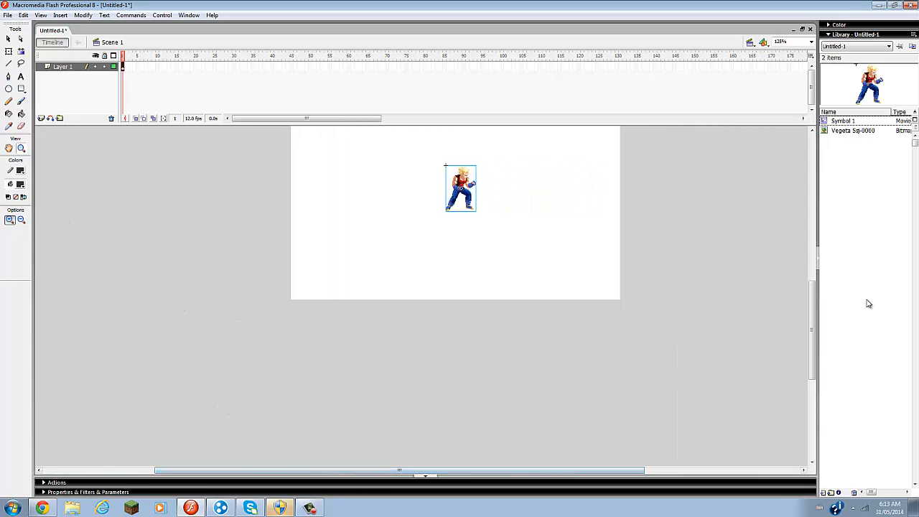
{"action": "left_click_drag", "start_coordinate": [813, 326], "coordinate": [808, 293]}
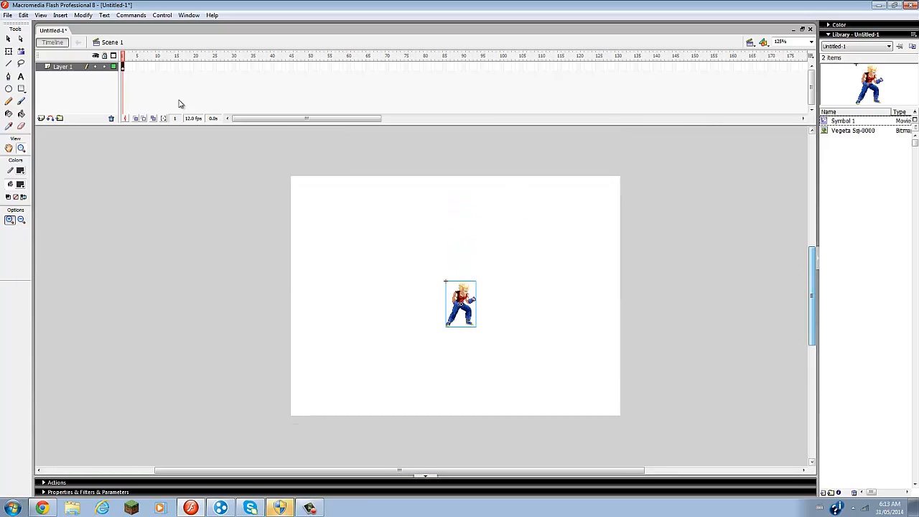
Import the background image Capture4 from Downloads > Dragon ball af Sprites to the stage and move it aside to uncover the sprite.
{"action": "left_click", "coordinate": [7, 15]}
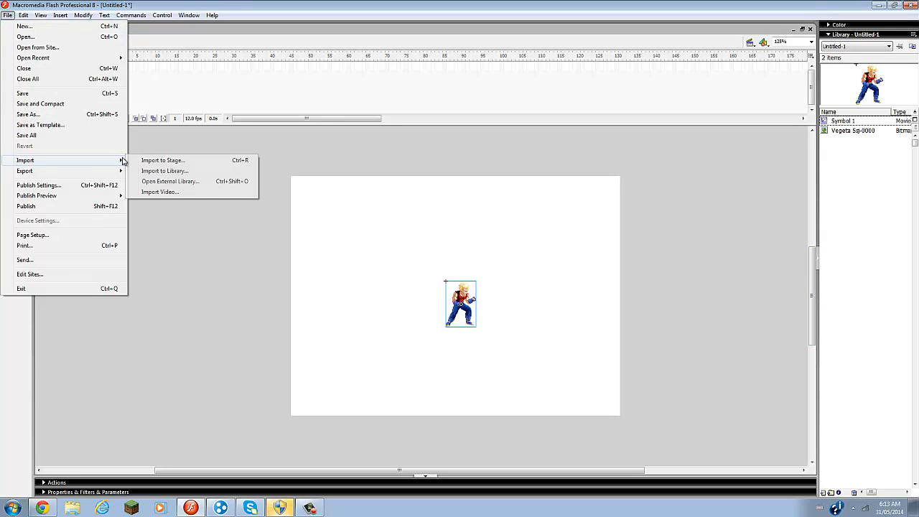
{"action": "left_click", "coordinate": [140, 161]}
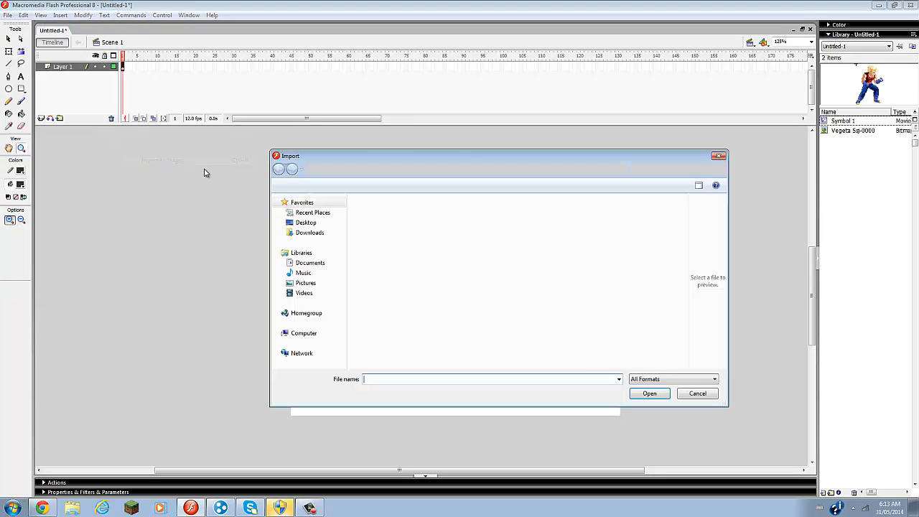
{"action": "left_click", "coordinate": [323, 233]}
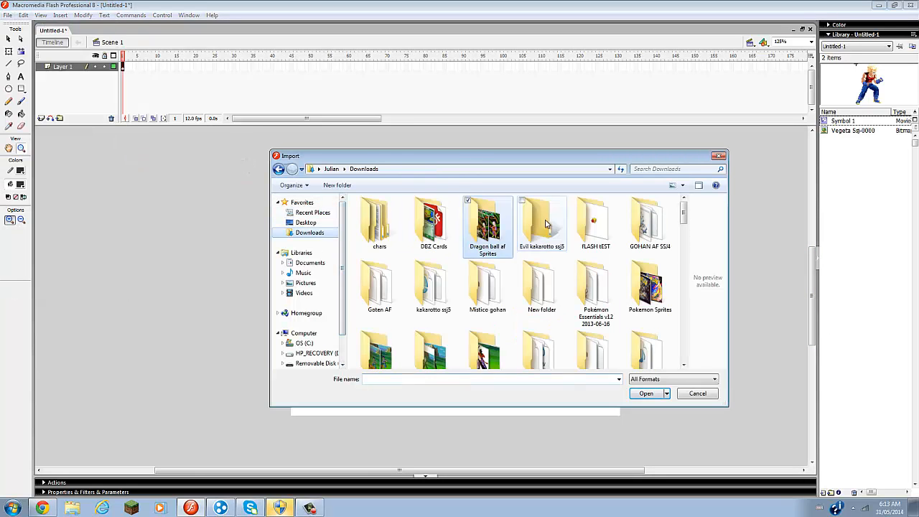
{"action": "double_click", "coordinate": [491, 213]}
{"action": "left_click_drag", "start_coordinate": [683, 209], "coordinate": [680, 273]}
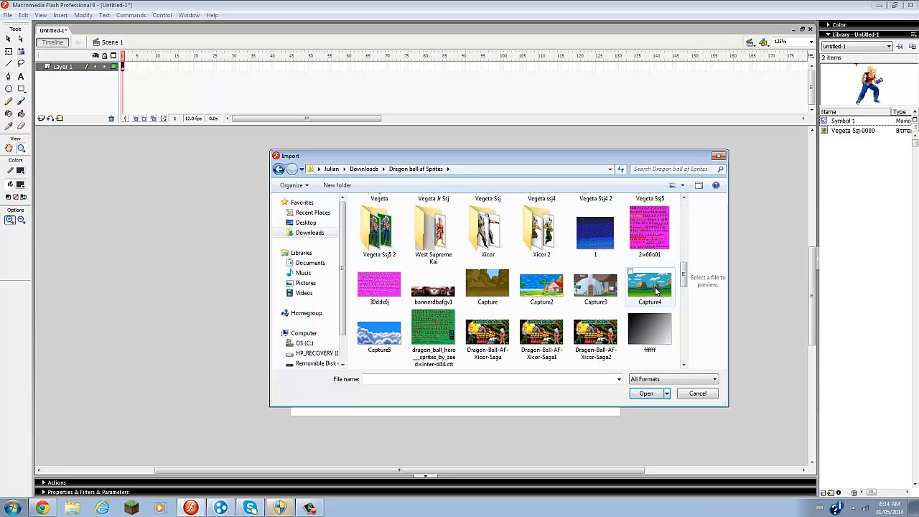
{"action": "double_click", "coordinate": [667, 287]}
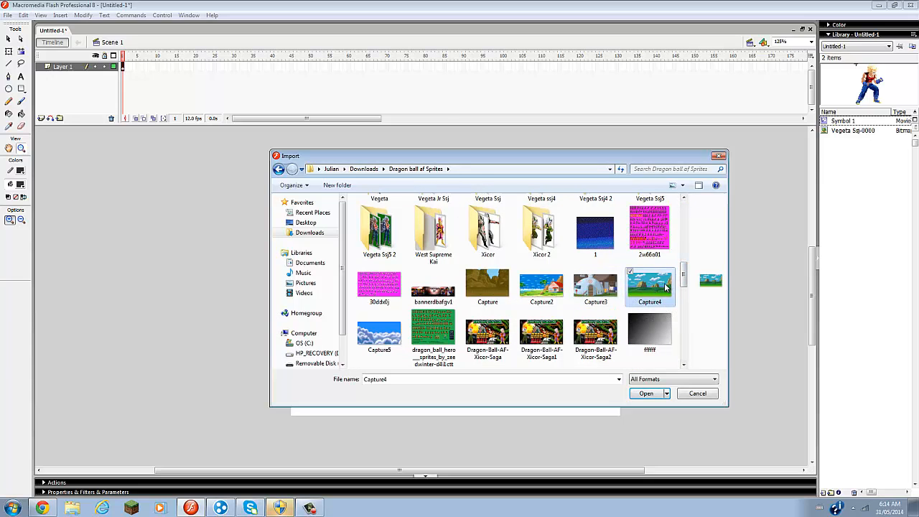
{"action": "left_click", "coordinate": [502, 276]}
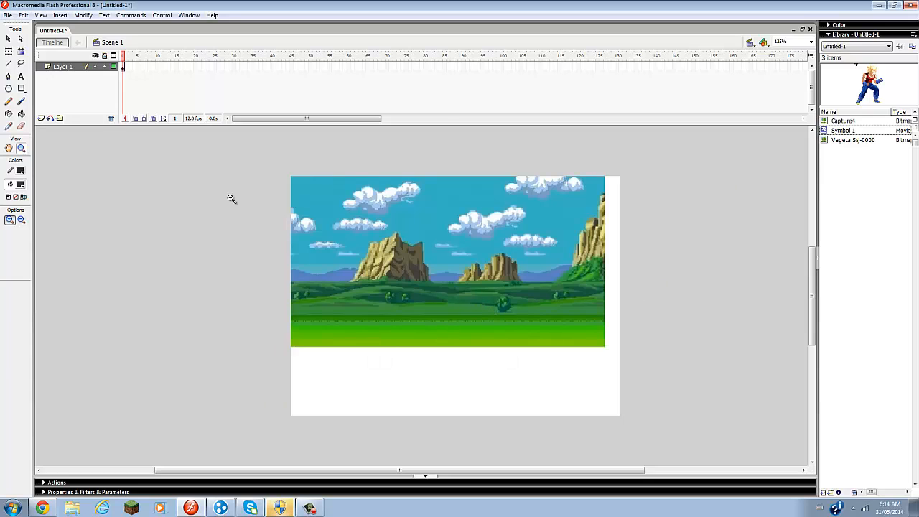
{"action": "left_click", "coordinate": [8, 38]}
{"action": "left_click_drag", "start_coordinate": [395, 289], "coordinate": [143, 286]}
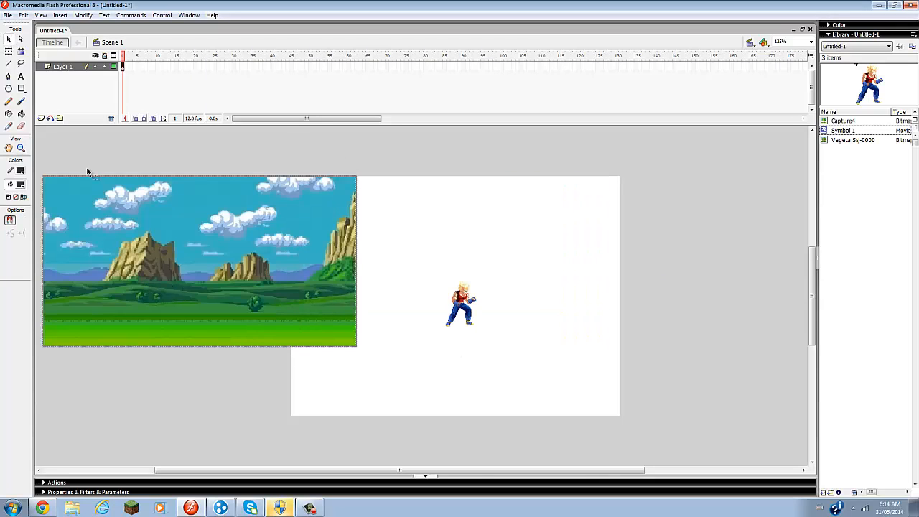
Enlarge the Capture4 background with Free Transform and align its lower-right corner with the stage so it covers the stage.
{"action": "left_click", "coordinate": [9, 52]}
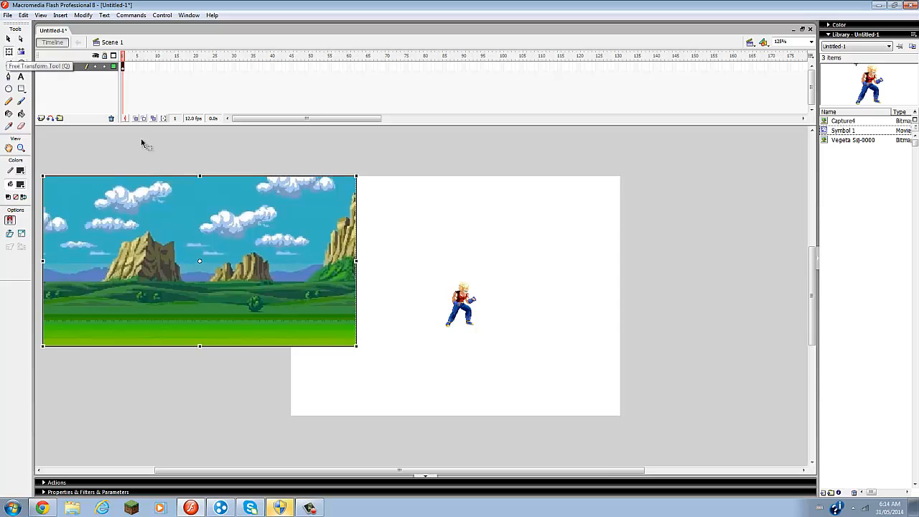
{"action": "left_click_drag", "start_coordinate": [318, 324], "coordinate": [292, 258]}
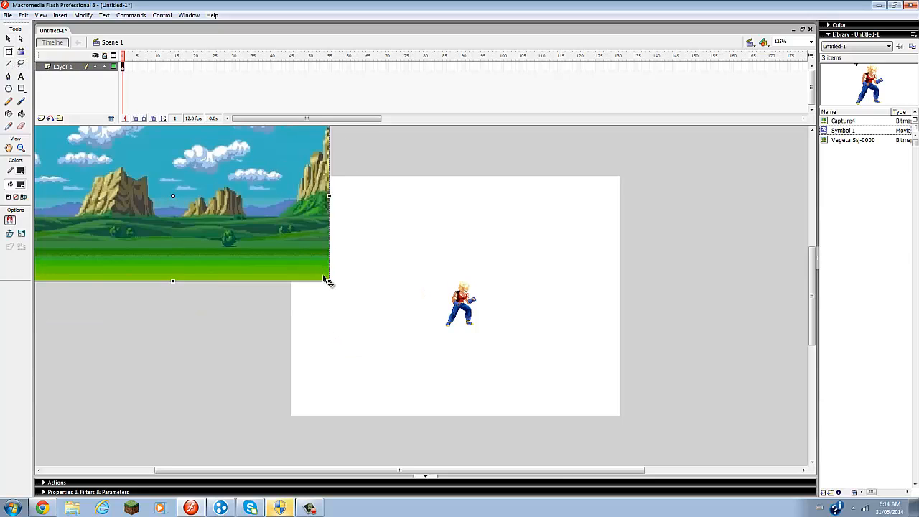
{"action": "left_click_drag", "start_coordinate": [329, 282], "coordinate": [622, 416]}
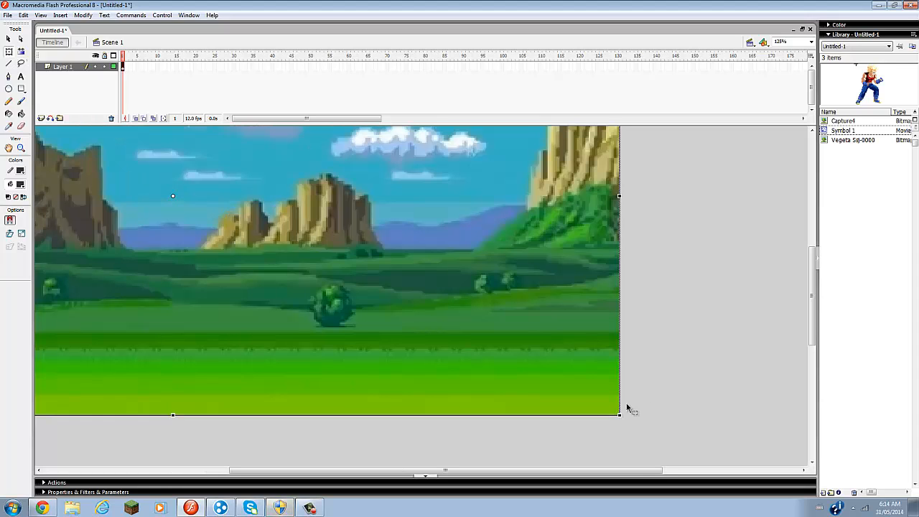
{"action": "left_click", "coordinate": [659, 368]}
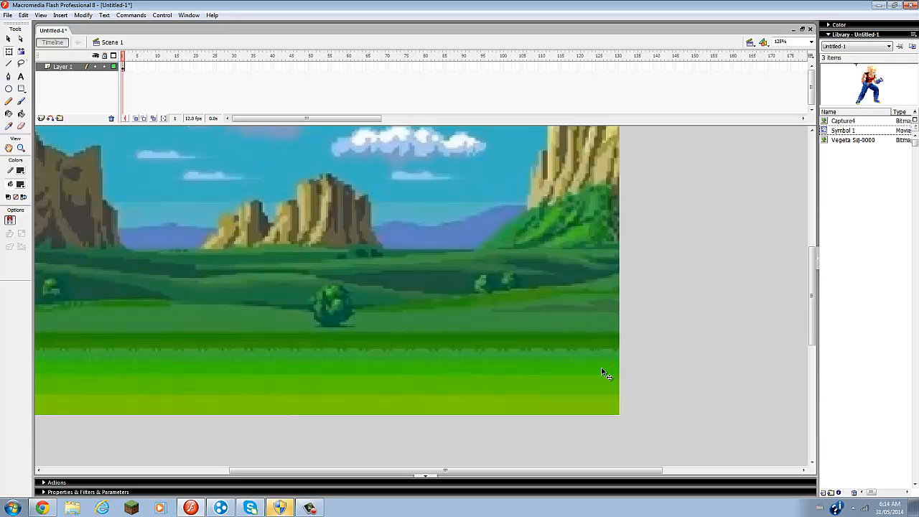
{"action": "mouse_move", "coordinate": [562, 398]}
{"action": "left_mouse_down"}
{"action": "mouse_move", "coordinate": [551, 399]}
{"action": "mouse_move", "coordinate": [562, 403]}
{"action": "left_mouse_up"}
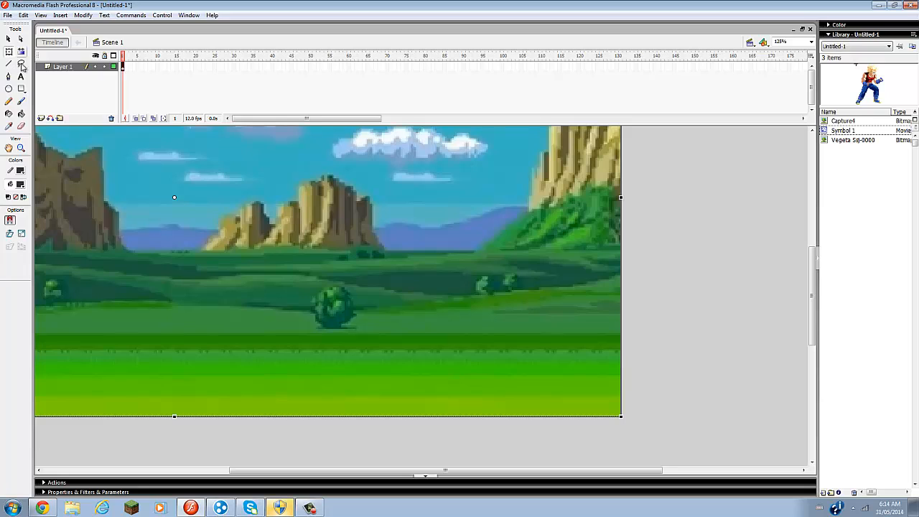
{"action": "left_click", "coordinate": [9, 39]}
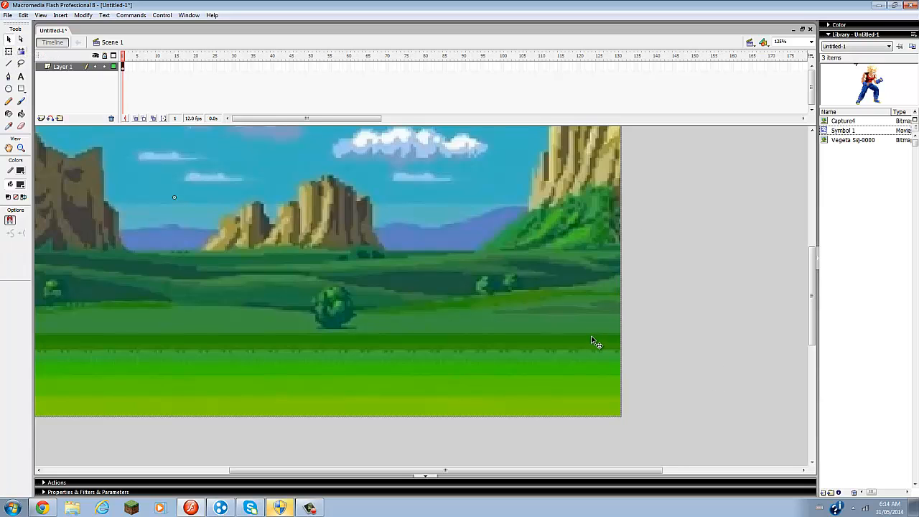
Import the sprite Broly Ssj4-0094 from the Broly Ssj4 folder to the stage and place it on the grass.
{"action": "left_click", "coordinate": [9, 16]}
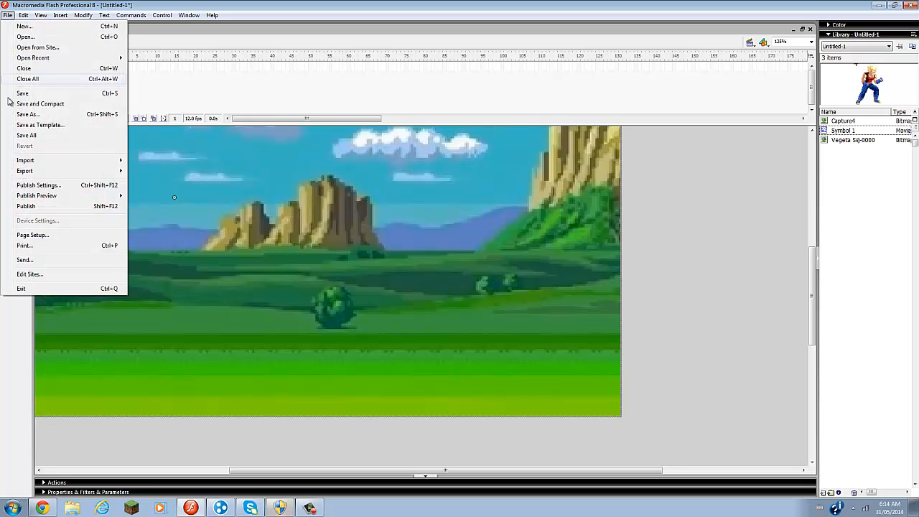
{"action": "mouse_move", "coordinate": [127, 165]}
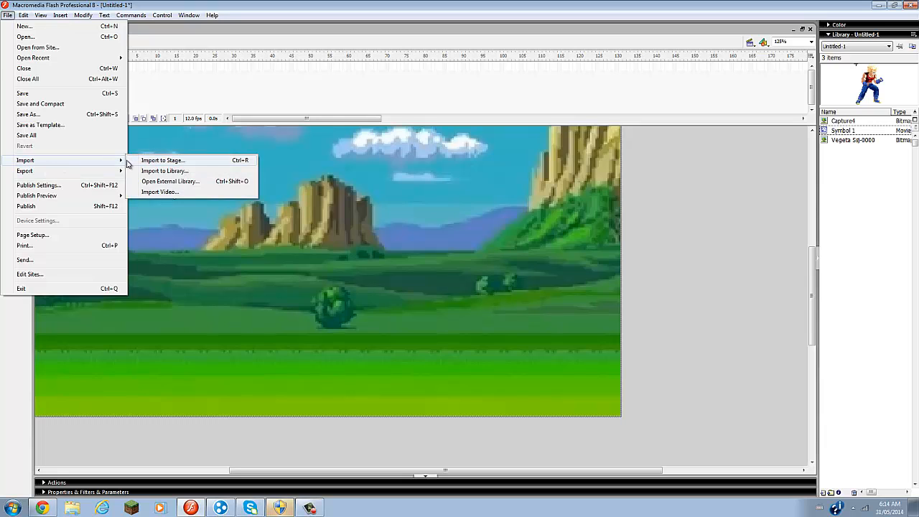
{"action": "left_click", "coordinate": [164, 160]}
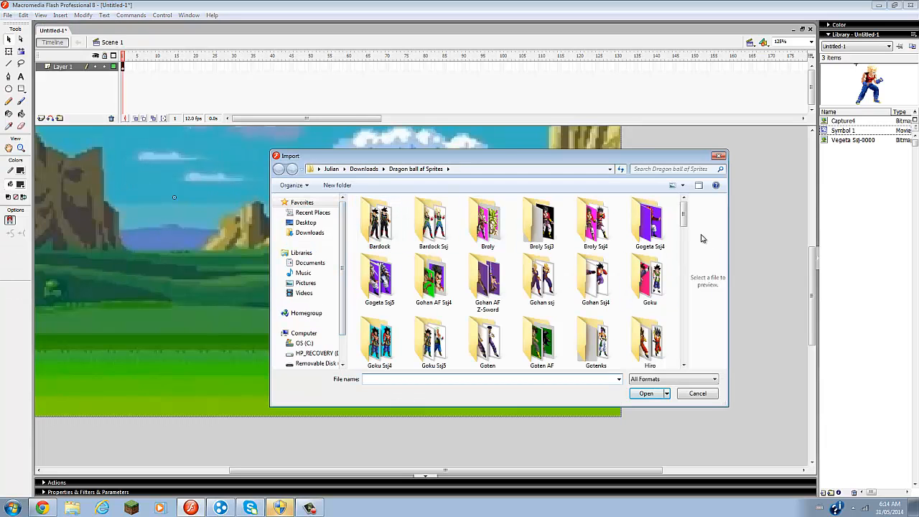
{"action": "mouse_move", "coordinate": [690, 225]}
{"action": "left_mouse_down"}
{"action": "mouse_move", "coordinate": [694, 255]}
{"action": "mouse_move", "coordinate": [695, 217]}
{"action": "left_mouse_up"}
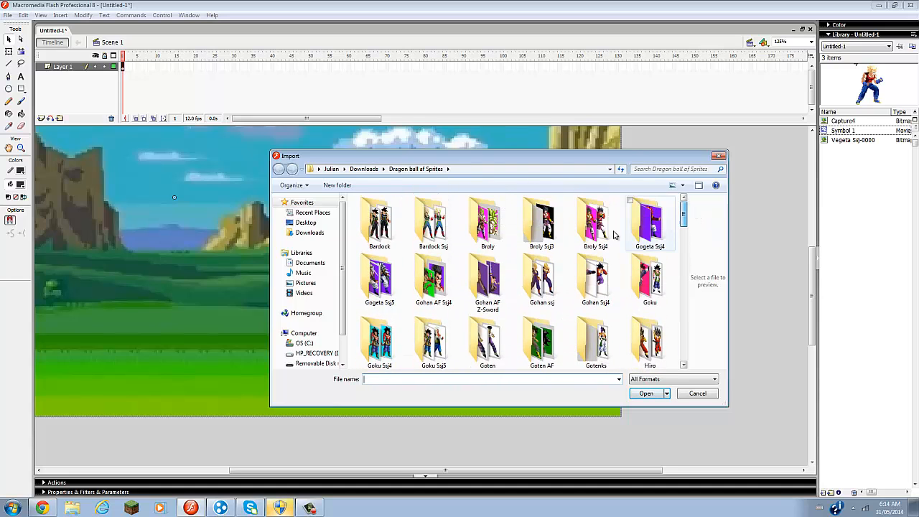
{"action": "double_click", "coordinate": [607, 206]}
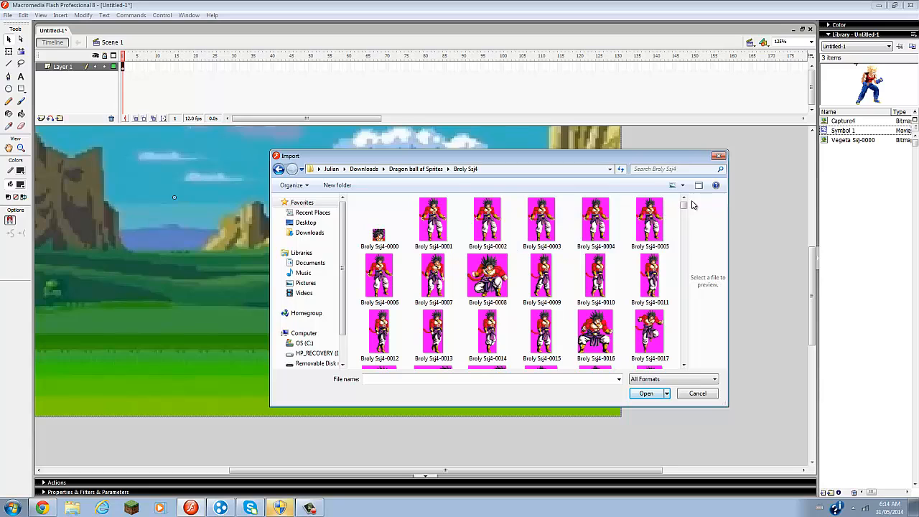
{"action": "scroll", "coordinate": [686, 205], "scroll_direction": "down", "scroll_amount": 5}
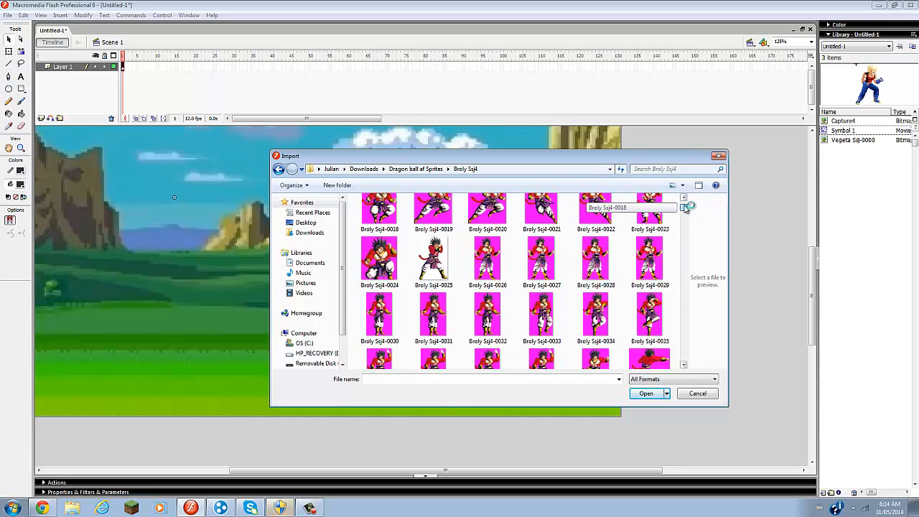
{"action": "scroll", "coordinate": [684, 207], "scroll_direction": "down", "scroll_amount": 15}
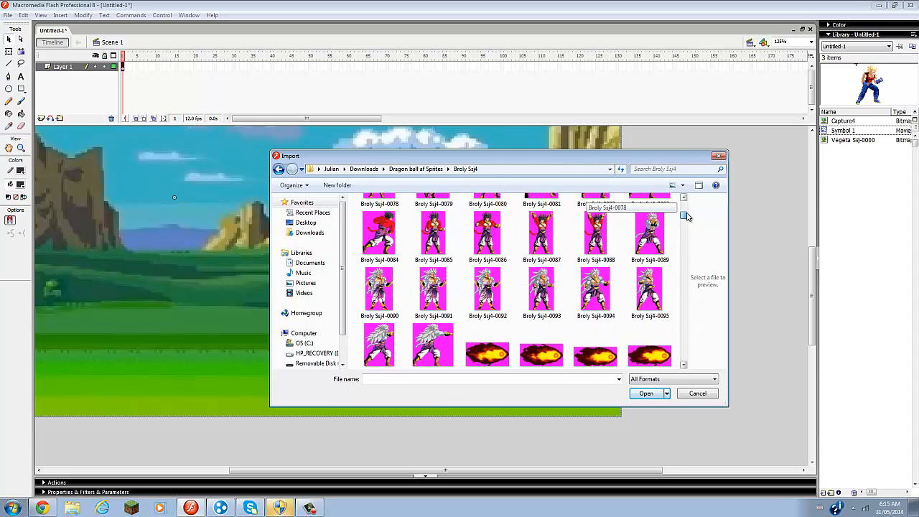
{"action": "double_click", "coordinate": [592, 305]}
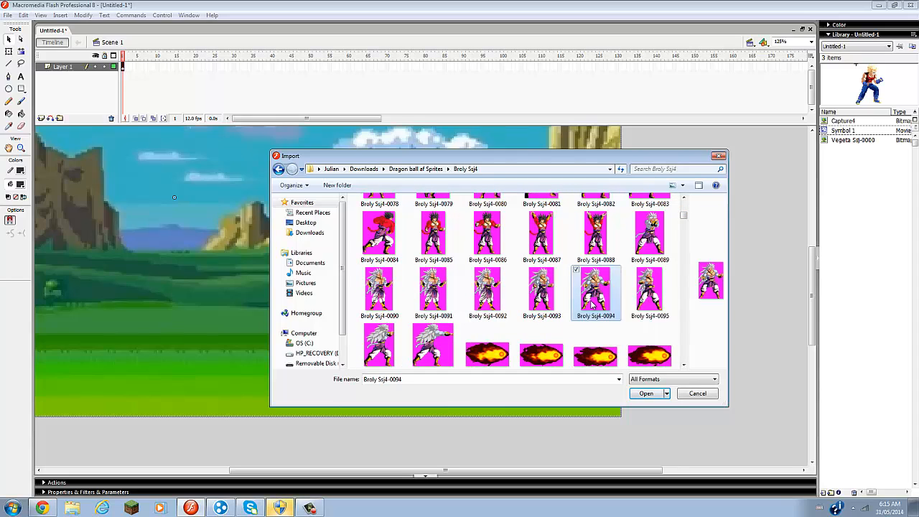
{"action": "left_click", "coordinate": [503, 274]}
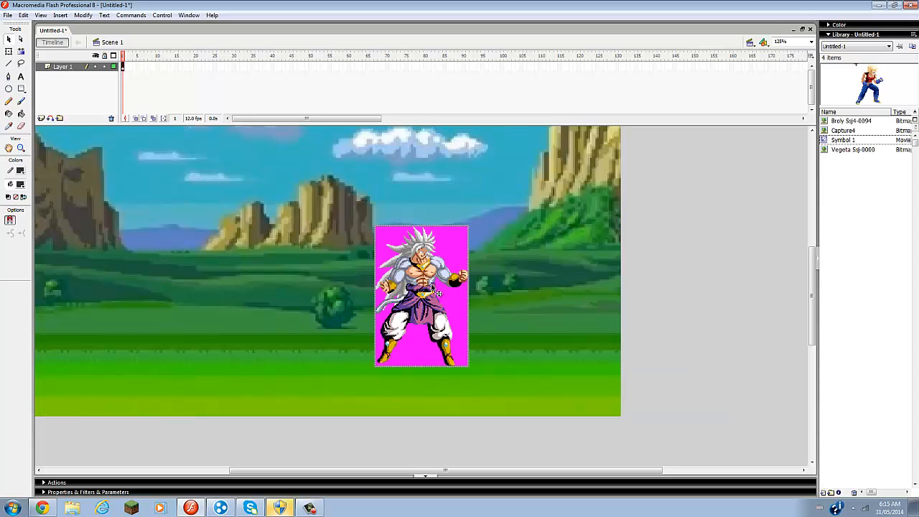
{"action": "left_click_drag", "start_coordinate": [432, 287], "coordinate": [465, 350]}
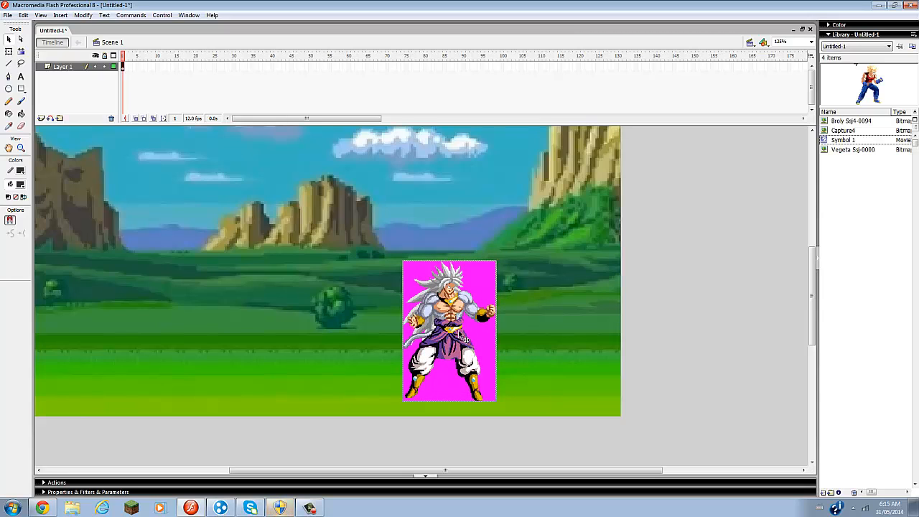
{"action": "left_click_drag", "start_coordinate": [471, 348], "coordinate": [434, 342]}
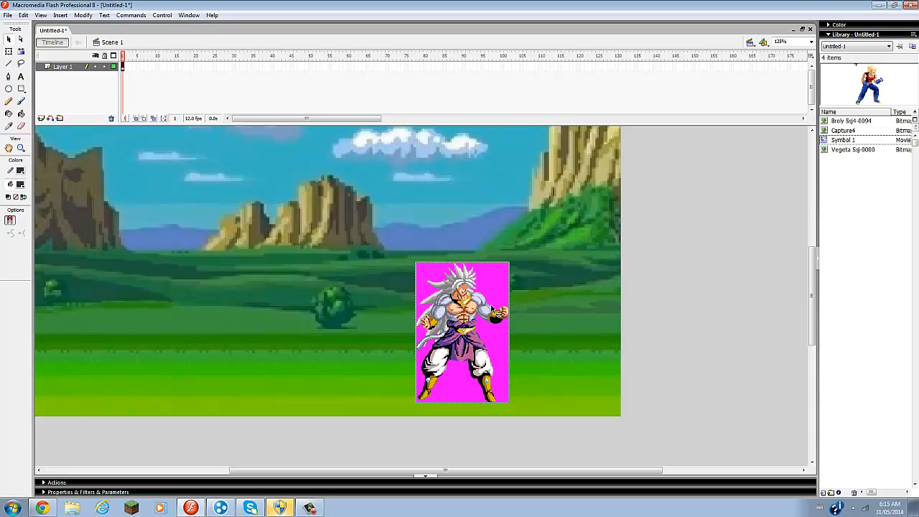
Trace the Broly bitmap with color threshold 1, minimum area 1 pixel, Pixels curve fit and Many corners.
{"action": "left_click", "coordinate": [83, 15]}
{"action": "mouse_move", "coordinate": [96, 65]}
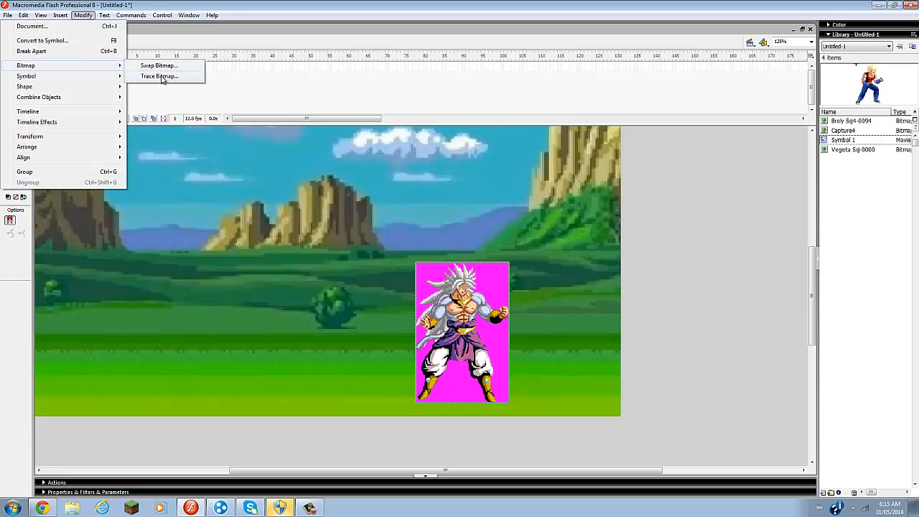
{"action": "left_click", "coordinate": [161, 76]}
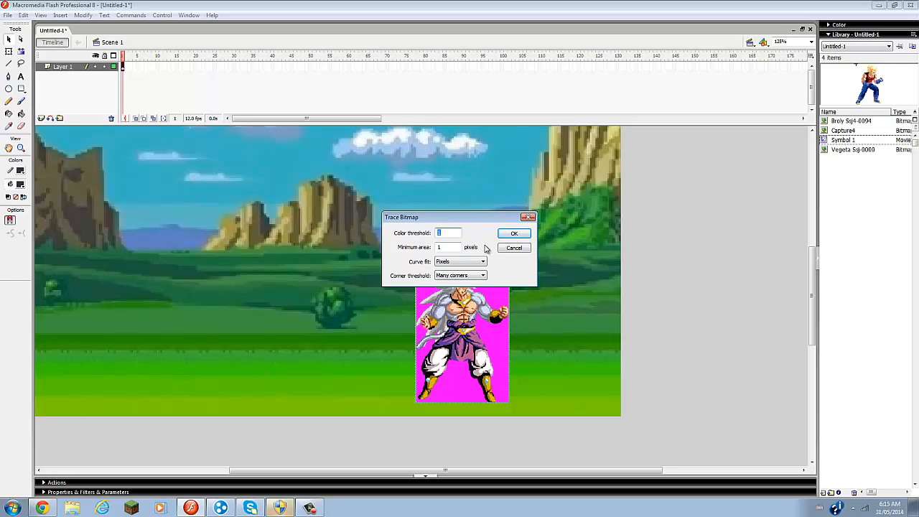
{"action": "left_click", "coordinate": [514, 234]}
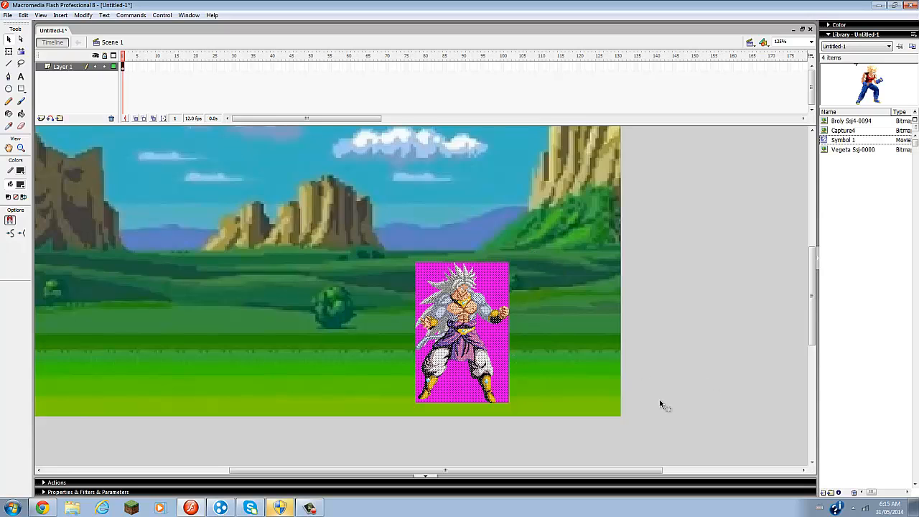
Deselect the traced Broly sprite and shift the scenery aside until the sprite is fully uncovered on the white stage.
{"action": "key", "text": "Delete"}
{"action": "left_click_drag", "start_coordinate": [374, 339], "coordinate": [115, 334]}
{"action": "left_click_drag", "start_coordinate": [274, 354], "coordinate": [352, 374]}
{"action": "left_click", "coordinate": [463, 312]}
{"action": "key", "text": "Delete"}
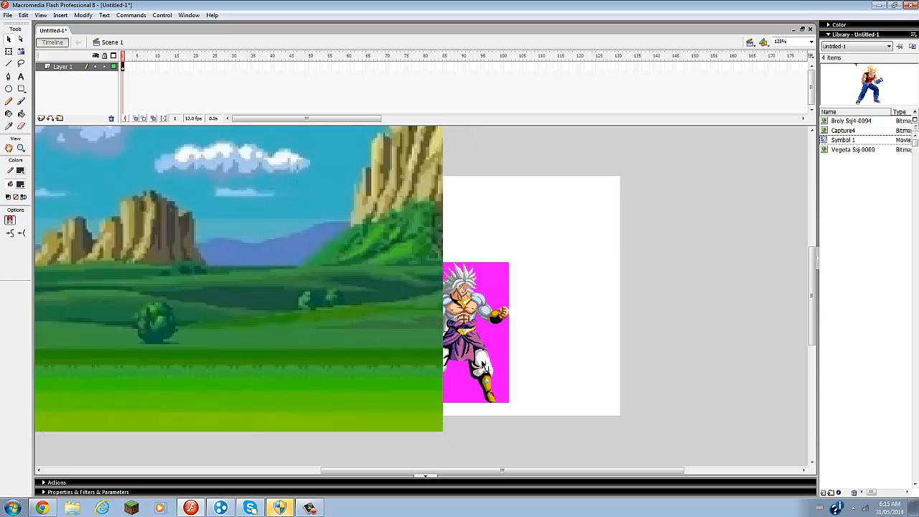
{"action": "left_click_drag", "start_coordinate": [424, 345], "coordinate": [349, 347]}
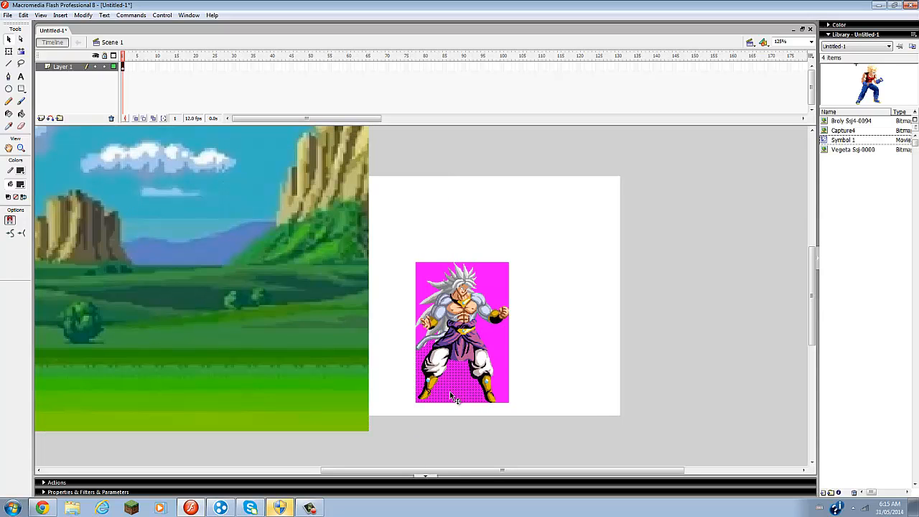
Delete the magenta background areas between Broly's legs, in front of him, and behind his hair and tail.
{"action": "key", "text": "Delete"}
{"action": "left_click", "coordinate": [501, 352]}
{"action": "key", "text": "Delete"}
{"action": "left_click", "coordinate": [499, 305]}
{"action": "key", "text": "Delete"}
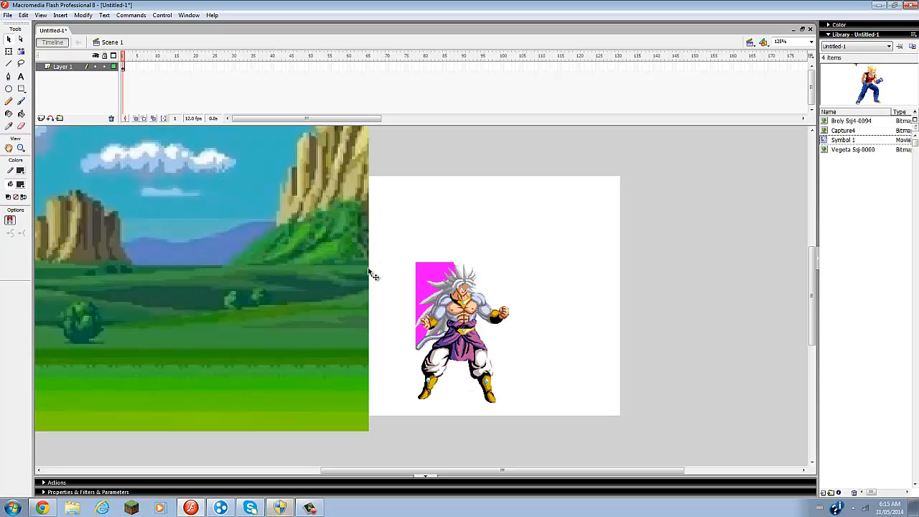
{"action": "left_click", "coordinate": [429, 281]}
{"action": "key", "text": "Delete"}
{"action": "left_click", "coordinate": [427, 337]}
{"action": "key", "text": "Delete"}
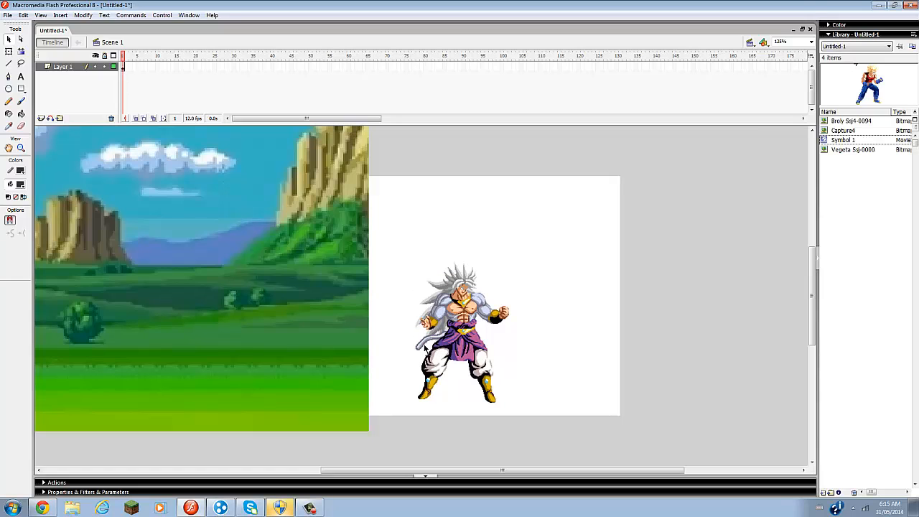
Undo the last deletion at Broly's tail and, at 1000% magnification, select the leftover magenta speck beneath the tail.
{"action": "left_click", "coordinate": [26, 15]}
{"action": "left_click", "coordinate": [32, 27]}
{"action": "left_click", "coordinate": [20, 148]}
{"action": "left_click", "coordinate": [390, 353]}
{"action": "left_click", "coordinate": [402, 355]}
{"action": "left_click", "coordinate": [416, 350]}
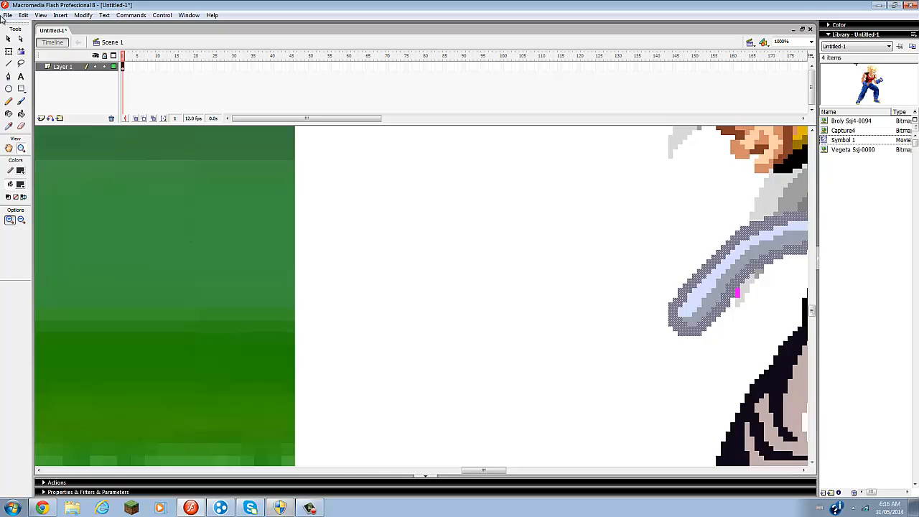
{"action": "left_click", "coordinate": [8, 39]}
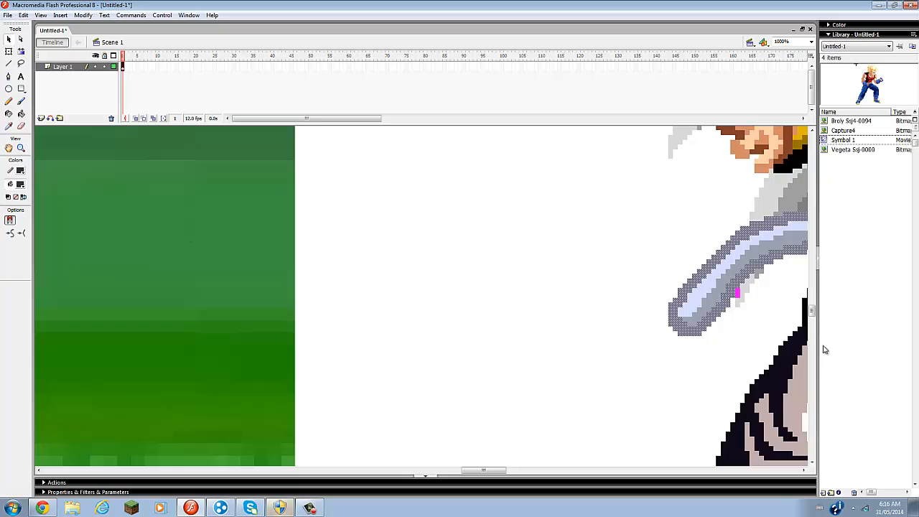
{"action": "left_click", "coordinate": [738, 296]}
Examine the enlarged Broly sprite from legs to hair for leftover magenta pixels.
{"action": "mouse_move", "coordinate": [496, 470]}
{"action": "left_mouse_down"}
{"action": "mouse_move", "coordinate": [607, 470]}
{"action": "mouse_move", "coordinate": [505, 473]}
{"action": "left_mouse_up"}
{"action": "scroll", "coordinate": [505, 473], "scroll_direction": "down", "scroll_amount": 3}
{"action": "scroll", "coordinate": [504, 472], "scroll_direction": "up", "scroll_amount": 6}
{"action": "scroll", "coordinate": [503, 470], "scroll_direction": "up", "scroll_amount": 8}
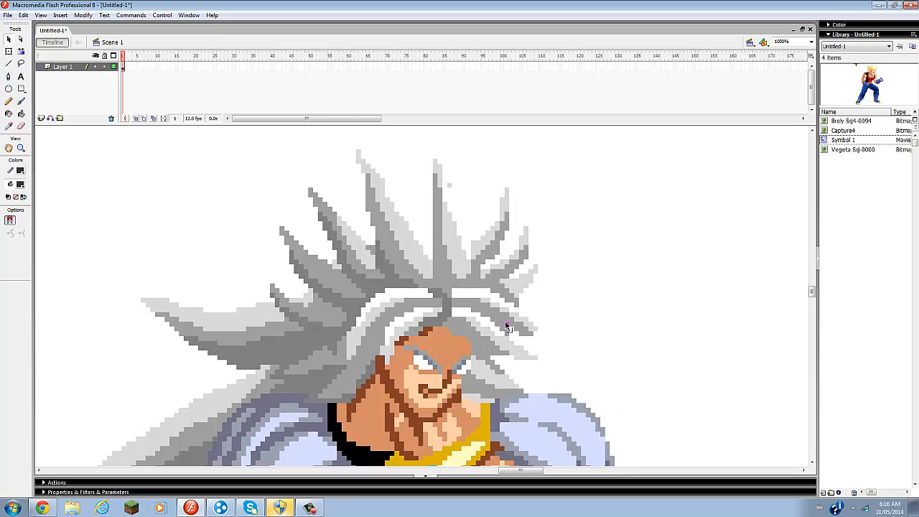
{"action": "scroll", "coordinate": [510, 329], "scroll_direction": "down", "scroll_amount": 2}
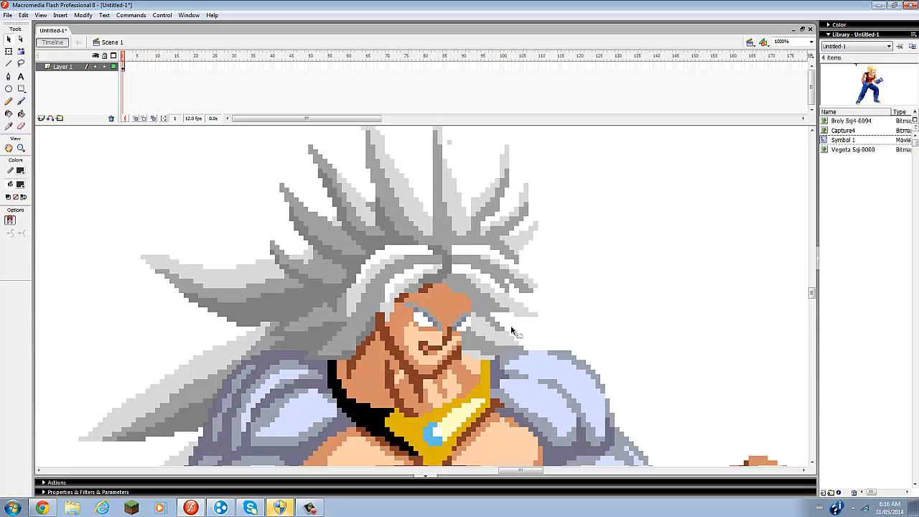
{"action": "scroll", "coordinate": [510, 324], "scroll_direction": "down", "scroll_amount": 6}
{"action": "scroll", "coordinate": [511, 323], "scroll_direction": "up", "scroll_amount": 3}
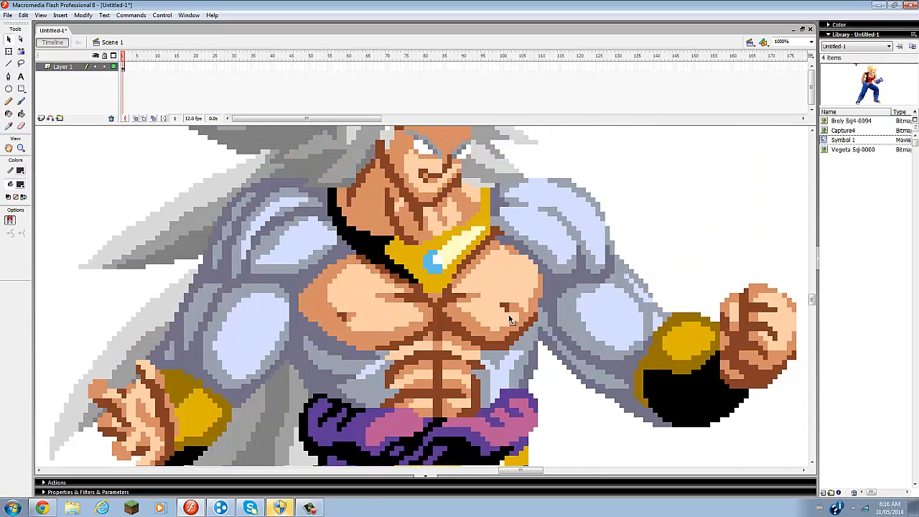
{"action": "scroll", "coordinate": [510, 320], "scroll_direction": "up", "scroll_amount": 3}
Select the entire traced Broly sprite and convert it to a Movie clip symbol.
{"action": "key", "text": "z"}
{"action": "left_click", "coordinate": [19, 221]}
{"action": "left_click", "coordinate": [98, 256]}
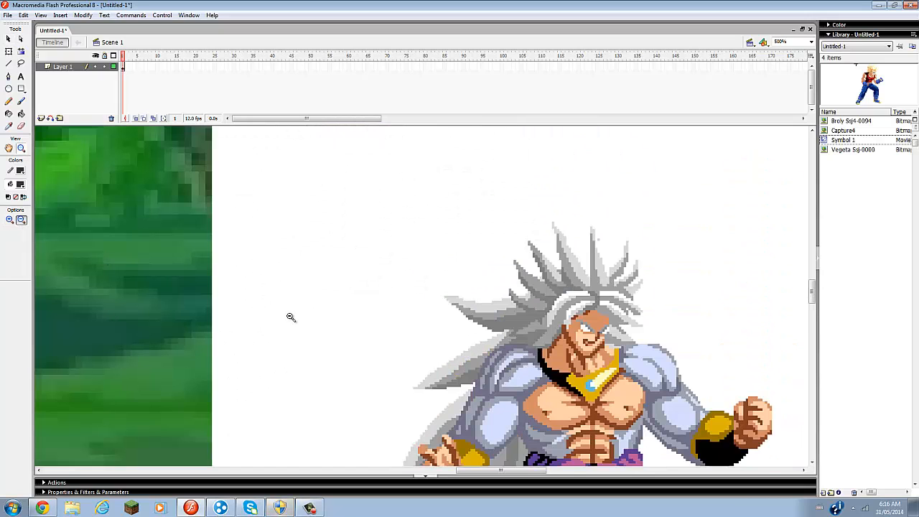
{"action": "left_click", "coordinate": [290, 325]}
{"action": "left_click", "coordinate": [480, 400]}
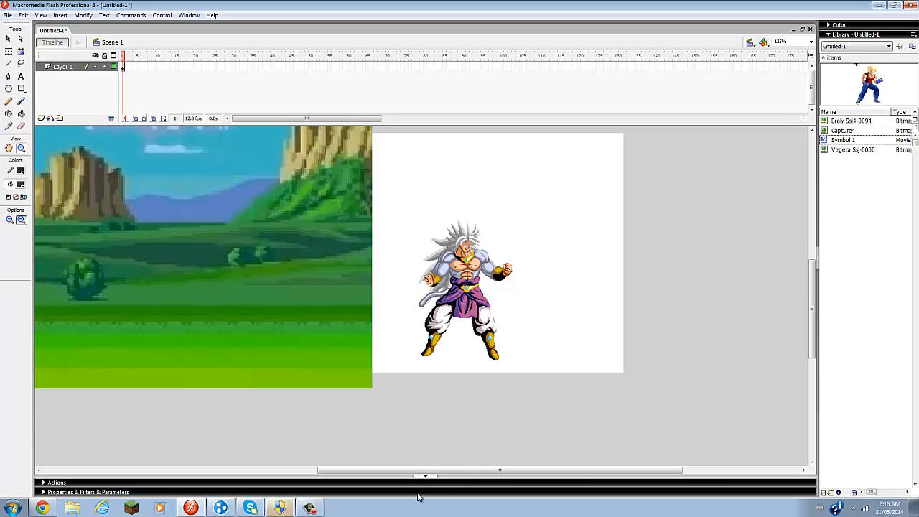
{"action": "left_click", "coordinate": [9, 38]}
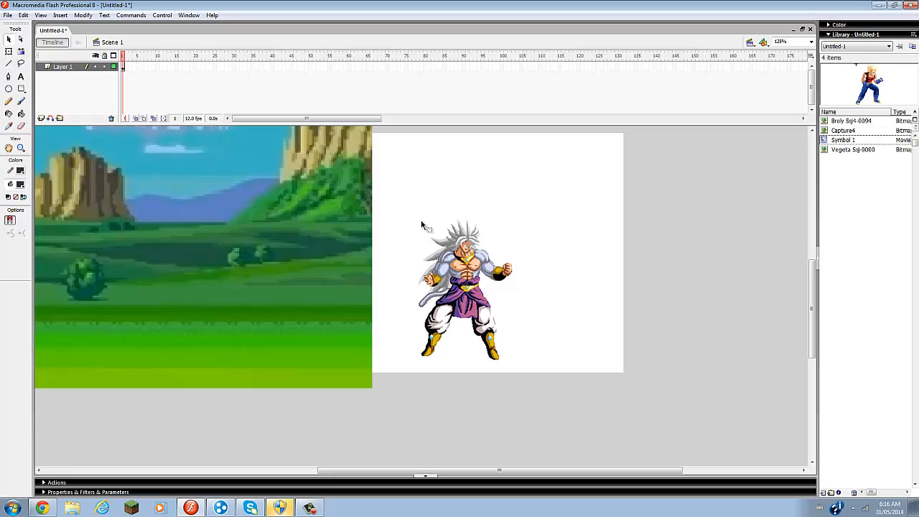
{"action": "left_click_drag", "start_coordinate": [417, 306], "coordinate": [519, 364]}
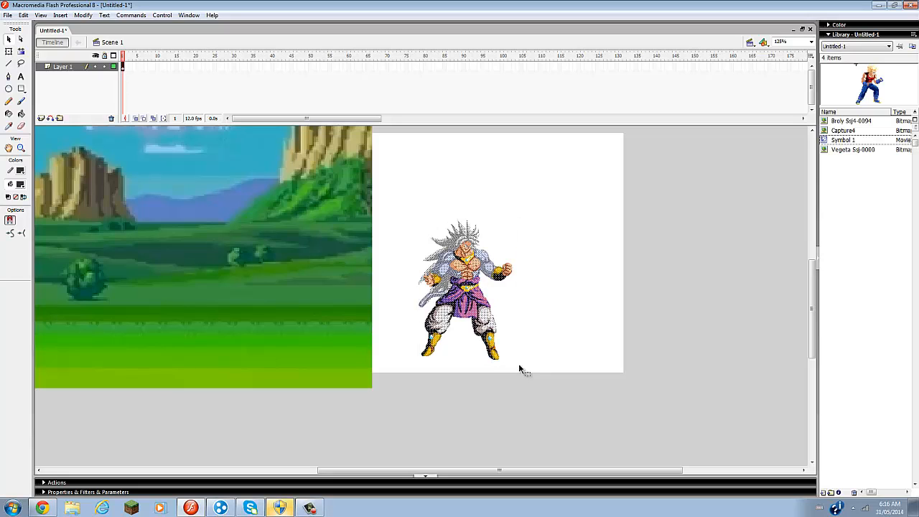
{"action": "right_click", "coordinate": [460, 281]}
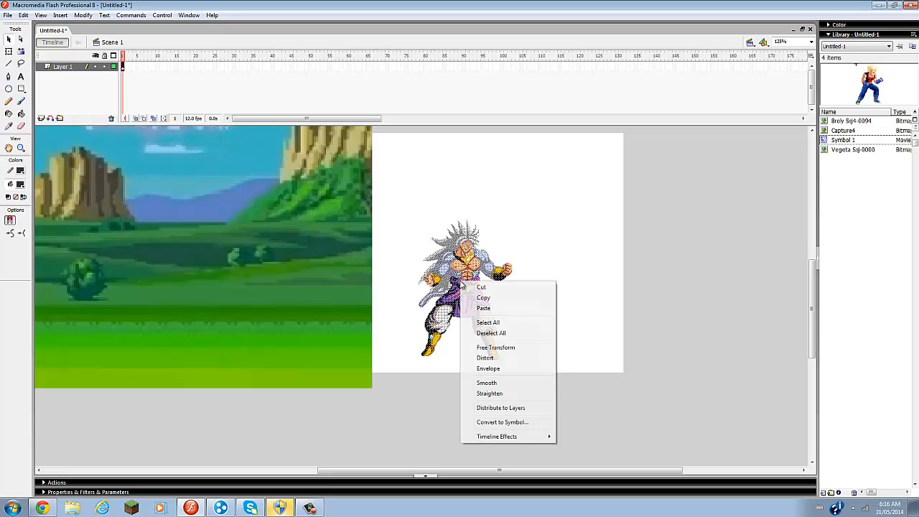
{"action": "left_click", "coordinate": [506, 424]}
{"action": "left_click", "coordinate": [535, 169]}
Move the scenery back over the stage and place the Broly movie clip on the grass near its right side.
{"action": "left_click_drag", "start_coordinate": [474, 323], "coordinate": [273, 325]}
{"action": "mouse_move", "coordinate": [375, 341]}
{"action": "left_mouse_down"}
{"action": "mouse_move", "coordinate": [563, 301]}
{"action": "mouse_move", "coordinate": [625, 329]}
{"action": "left_mouse_up"}
{"action": "left_click_drag", "start_coordinate": [260, 341], "coordinate": [289, 317]}
{"action": "left_click_drag", "start_coordinate": [289, 317], "coordinate": [490, 316]}
{"action": "left_click", "coordinate": [607, 396]}
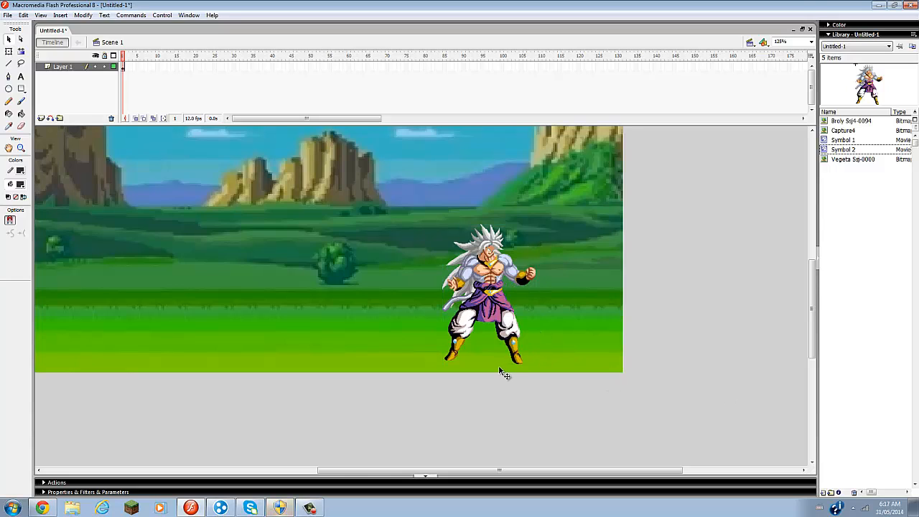
{"action": "left_click", "coordinate": [310, 508]}
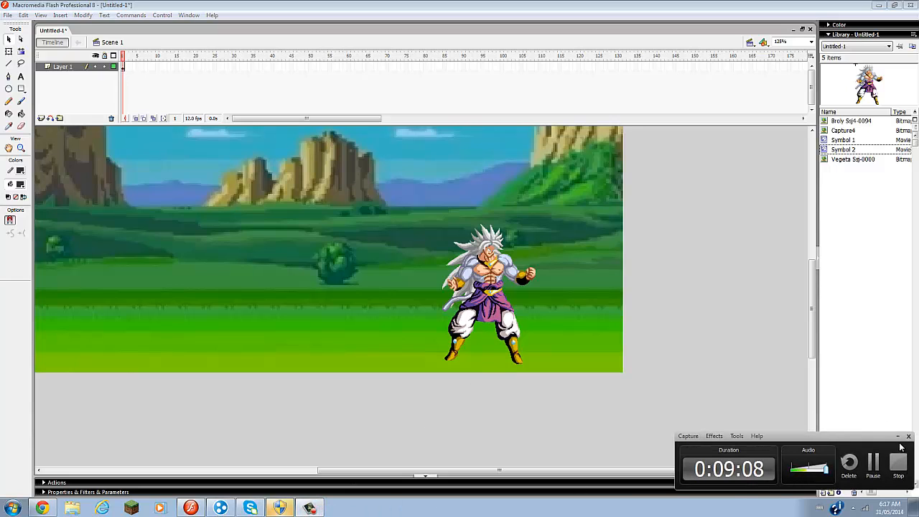
{"action": "left_click", "coordinate": [898, 437]}
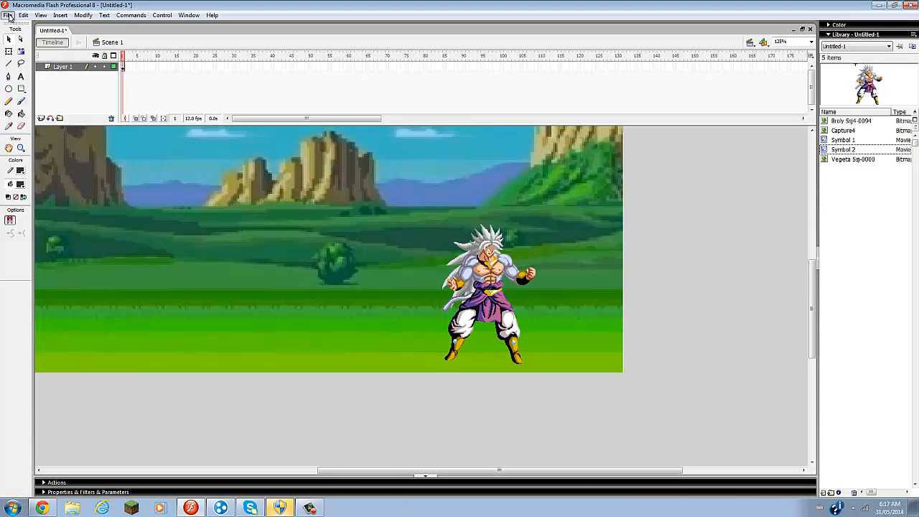
Create a new blank Flash document.
{"action": "left_click", "coordinate": [9, 15]}
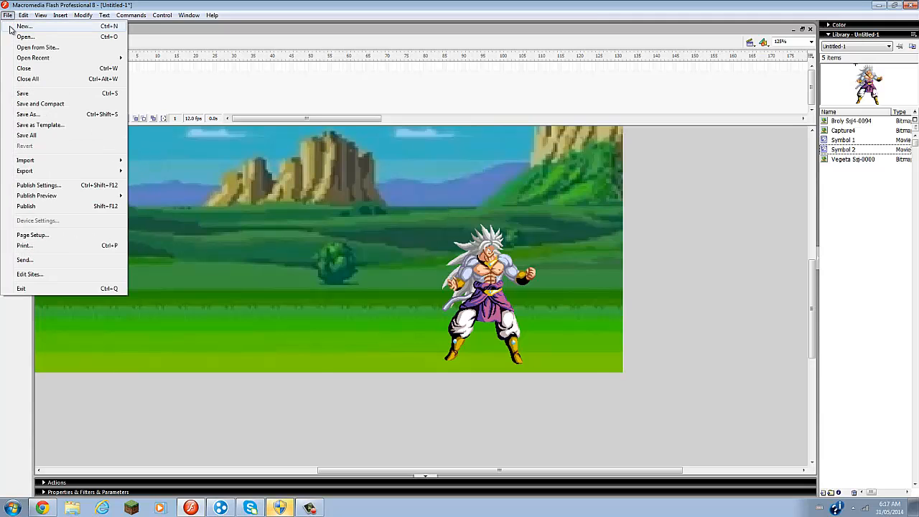
{"action": "left_click", "coordinate": [23, 26]}
{"action": "double_click", "coordinate": [368, 189]}
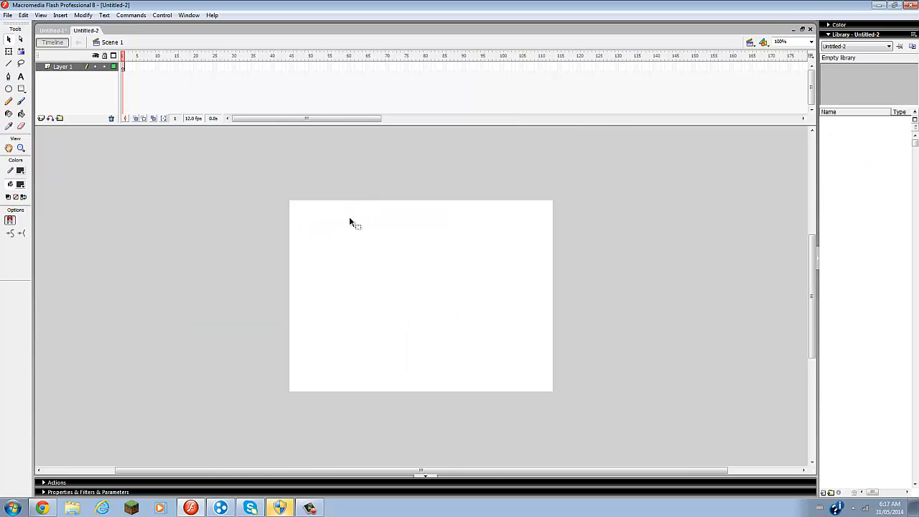
Import the Capture4 scenery from the Dragon ball af Sprites folder to the stage, without the other images of its sequence.
{"action": "left_click", "coordinate": [8, 15]}
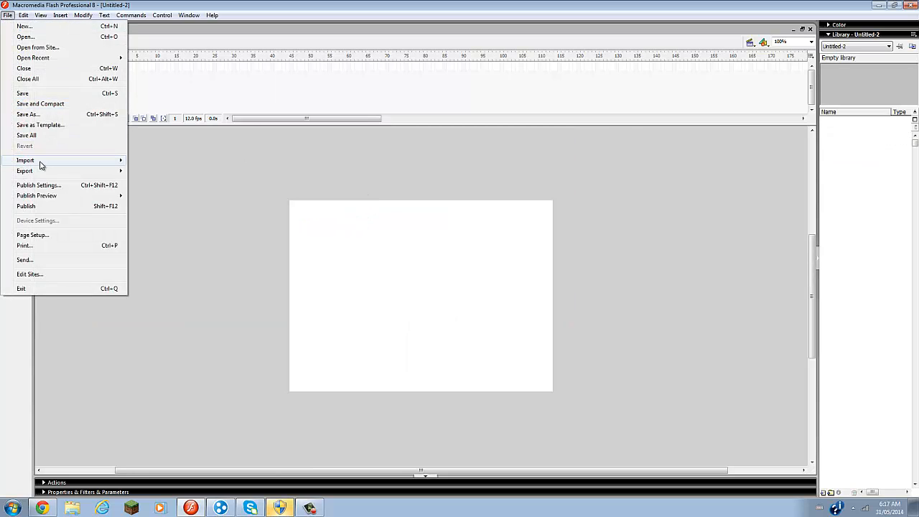
{"action": "mouse_move", "coordinate": [32, 159]}
{"action": "left_click", "coordinate": [153, 161]}
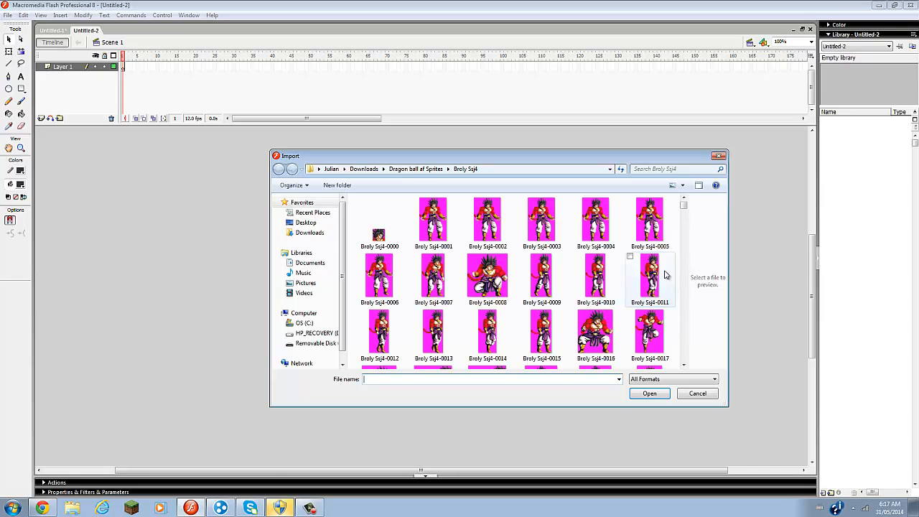
{"action": "left_click", "coordinate": [294, 236]}
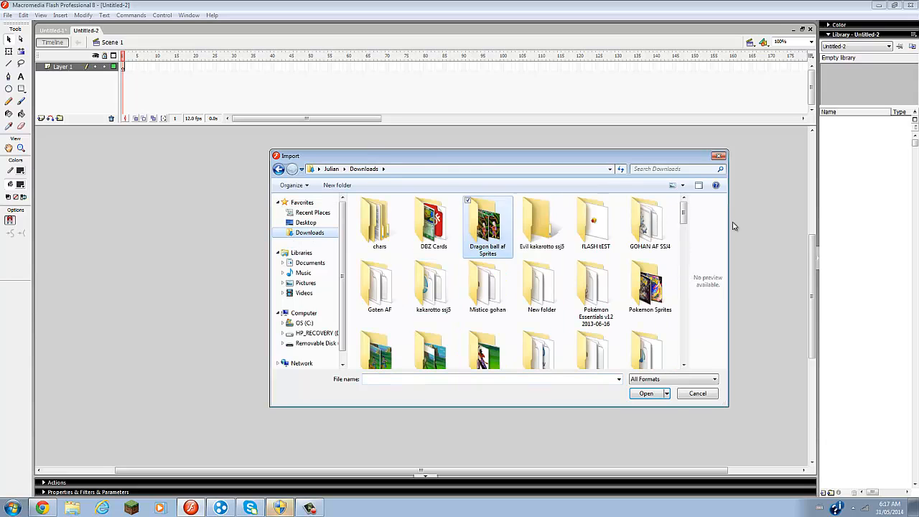
{"action": "scroll", "coordinate": [688, 220], "scroll_direction": "down", "scroll_amount": 1}
{"action": "scroll", "coordinate": [688, 219], "scroll_direction": "up", "scroll_amount": 1}
{"action": "double_click", "coordinate": [486, 223]}
{"action": "left_click_drag", "start_coordinate": [685, 211], "coordinate": [687, 276]}
{"action": "double_click", "coordinate": [656, 250]}
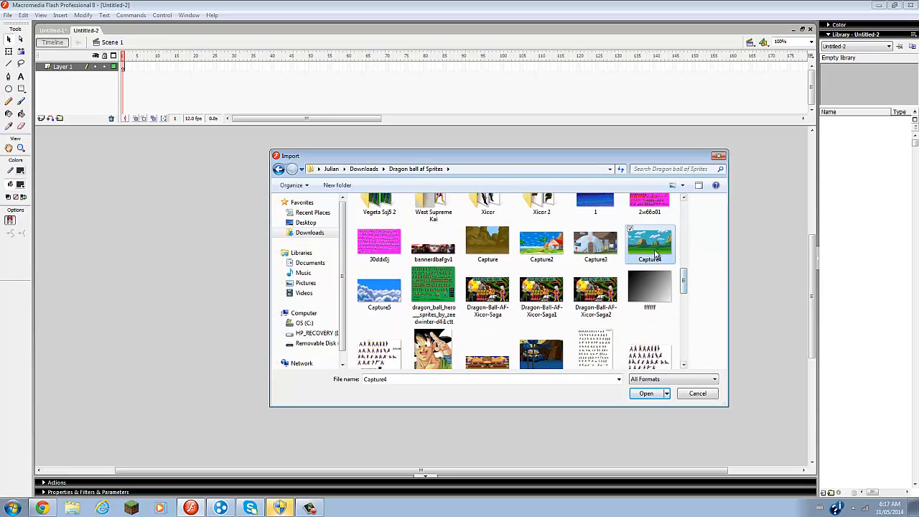
{"action": "left_click", "coordinate": [499, 275]}
Move and enlarge the Capture4 scenery with Free Transform so it covers the whole stage, and deselect it.
{"action": "left_click_drag", "start_coordinate": [395, 262], "coordinate": [266, 257]}
{"action": "left_click", "coordinate": [9, 51]}
{"action": "left_click_drag", "start_coordinate": [407, 333], "coordinate": [554, 390]}
{"action": "left_click_drag", "start_coordinate": [476, 353], "coordinate": [595, 356]}
{"action": "left_click", "coordinate": [421, 444]}
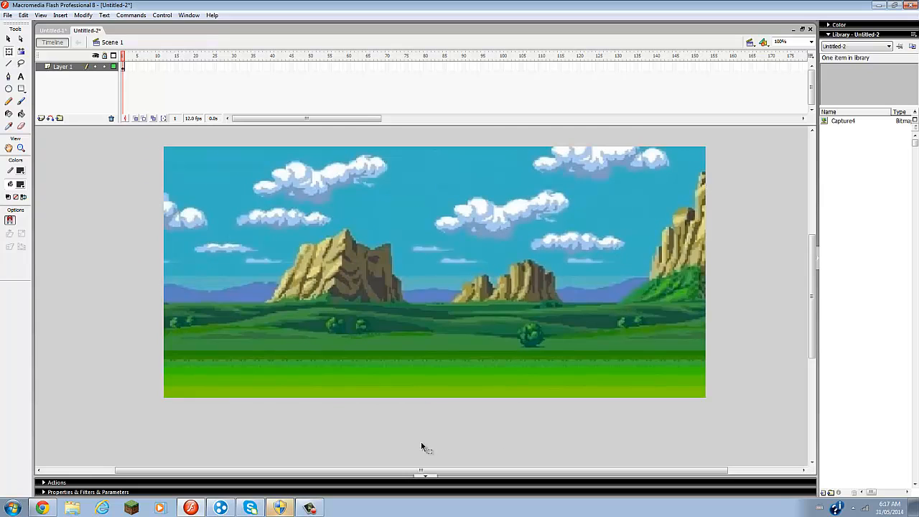
{"action": "left_click", "coordinate": [6, 40]}
{"action": "left_click", "coordinate": [6, 15]}
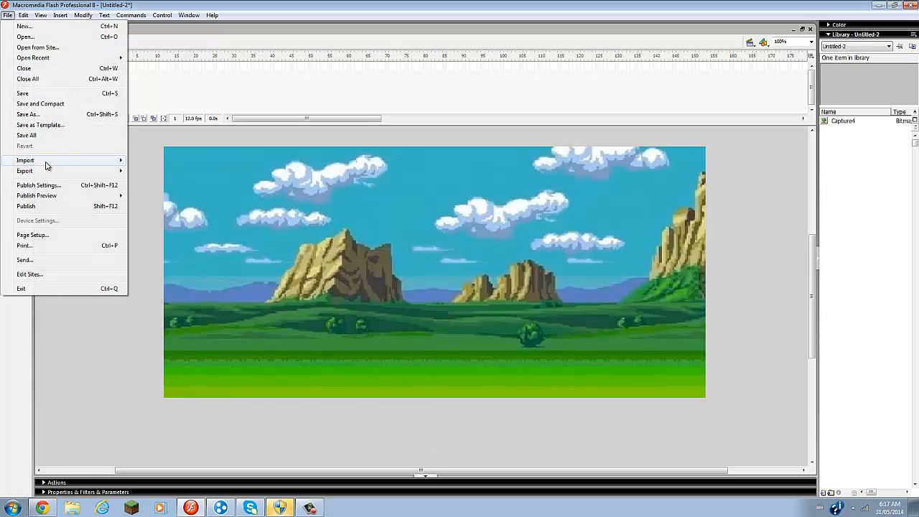
{"action": "mouse_move", "coordinate": [108, 161]}
{"action": "left_click", "coordinate": [163, 160]}
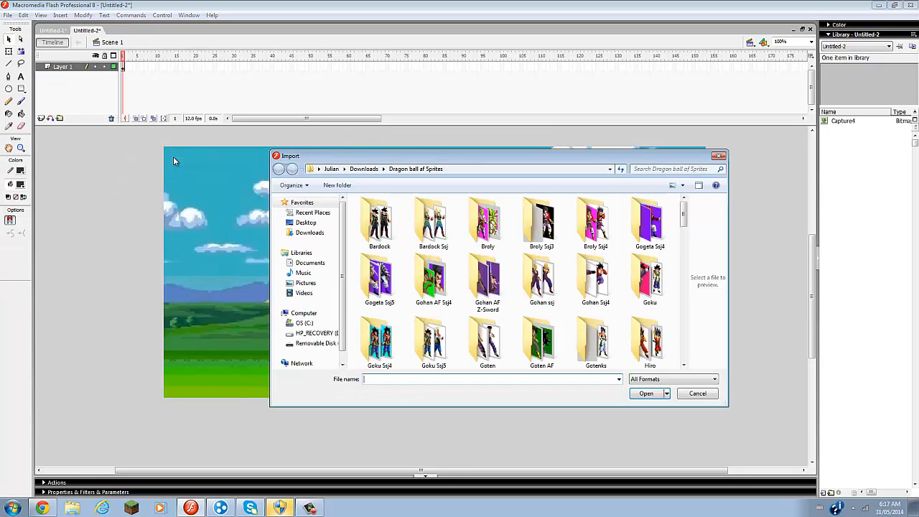
{"action": "double_click", "coordinate": [370, 225]}
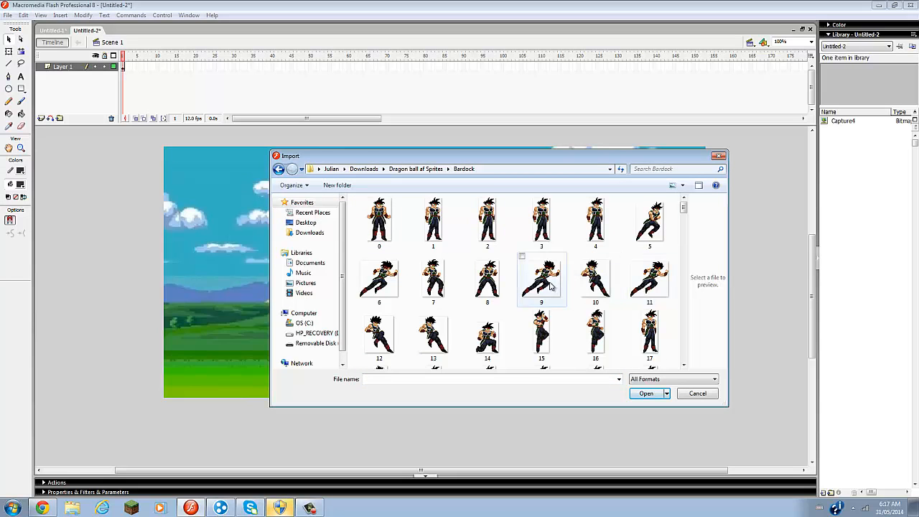
{"action": "double_click", "coordinate": [381, 280]}
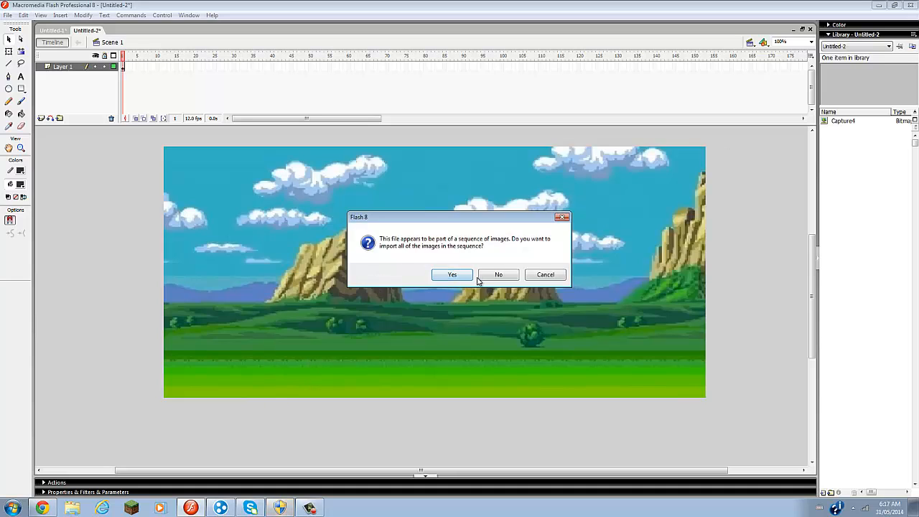
{"action": "left_click", "coordinate": [550, 275]}
Import only the Goku AF Ssj4-0024 sprite from the Goku Ssj4 folder to the stage, without the rest of its sequence.
{"action": "left_click", "coordinate": [6, 15]}
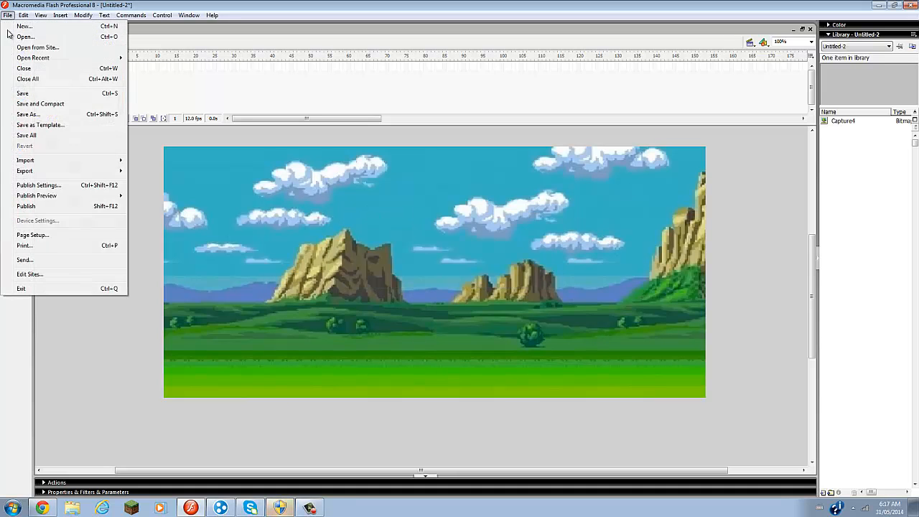
{"action": "mouse_move", "coordinate": [87, 161]}
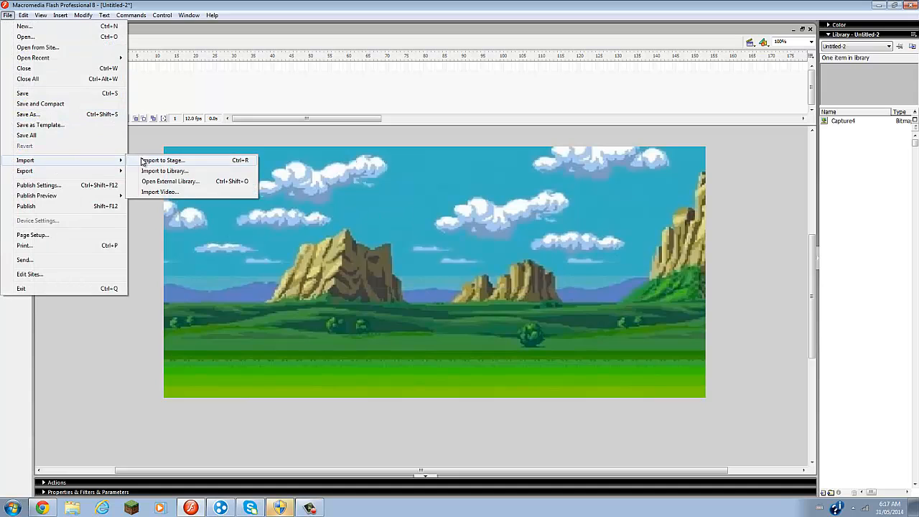
{"action": "left_click", "coordinate": [145, 161]}
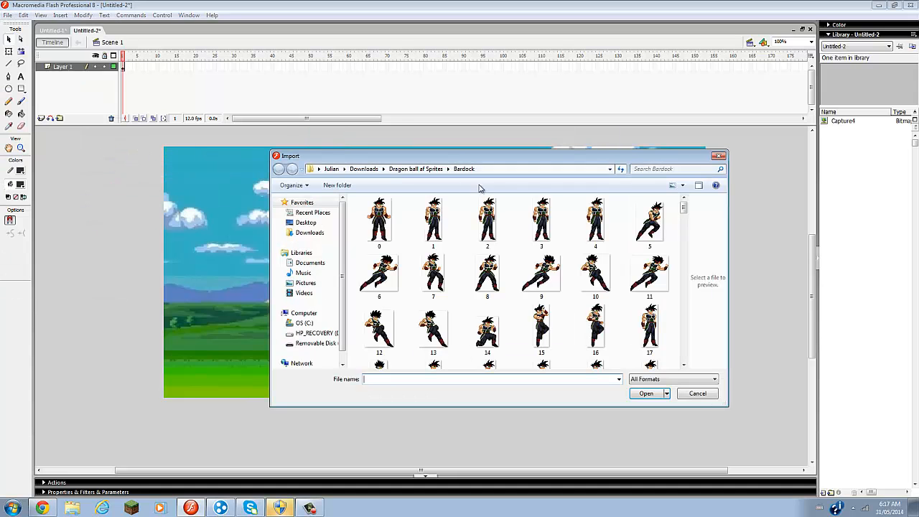
{"action": "left_click", "coordinate": [302, 234]}
{"action": "double_click", "coordinate": [489, 230]}
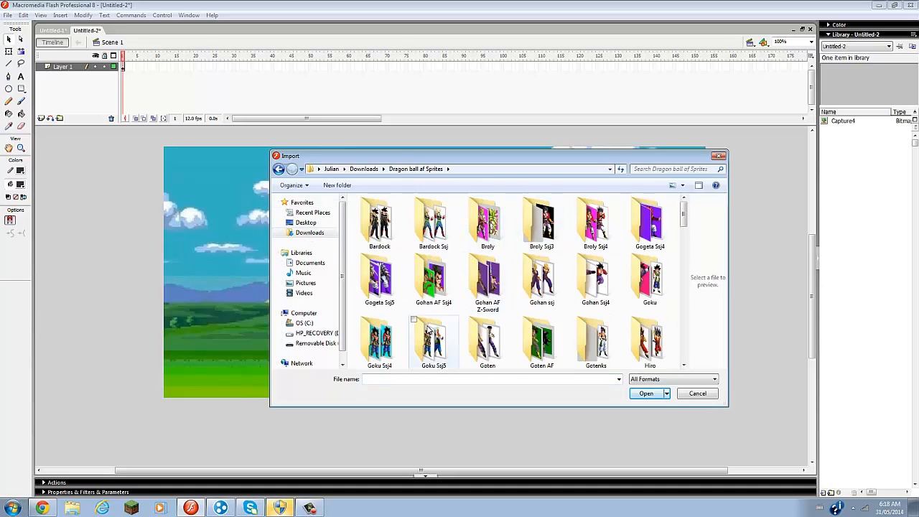
{"action": "double_click", "coordinate": [379, 339]}
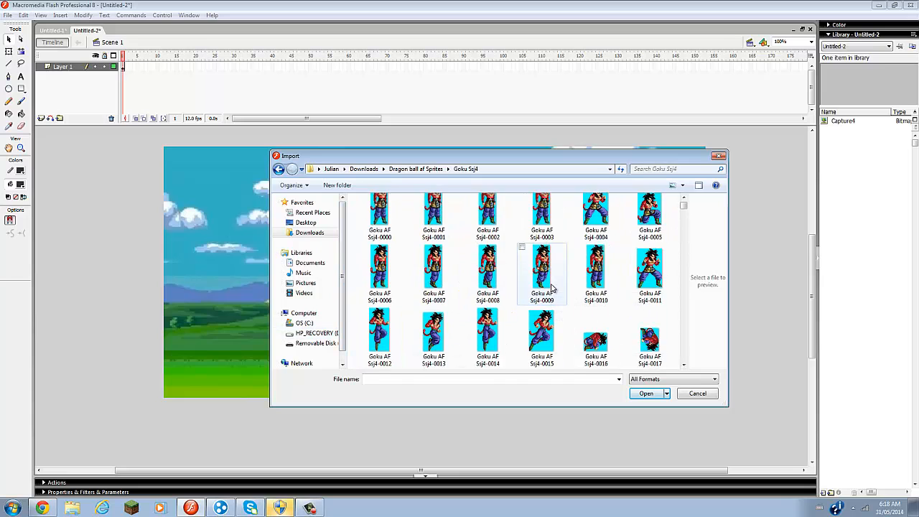
{"action": "scroll", "coordinate": [552, 287], "scroll_direction": "down", "scroll_amount": 3}
{"action": "scroll", "coordinate": [551, 287], "scroll_direction": "down", "scroll_amount": 1}
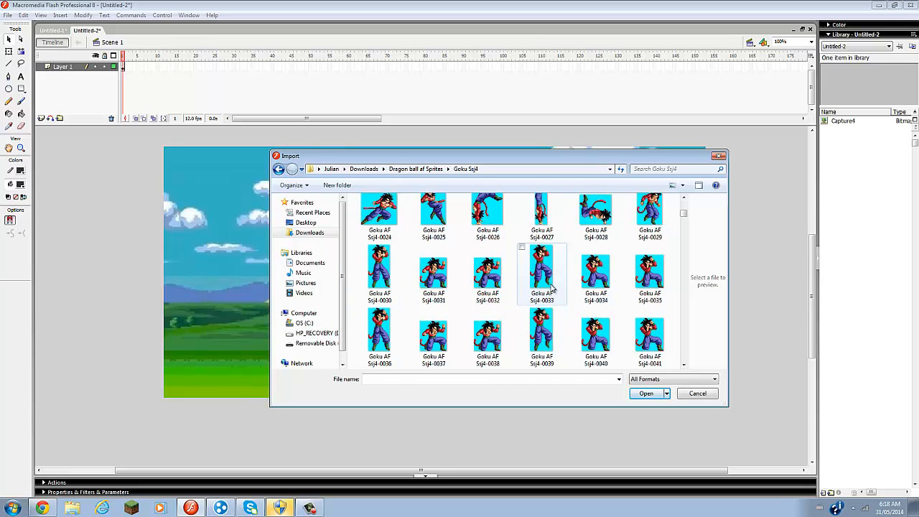
{"action": "scroll", "coordinate": [552, 287], "scroll_direction": "up", "scroll_amount": 1}
{"action": "double_click", "coordinate": [389, 225]}
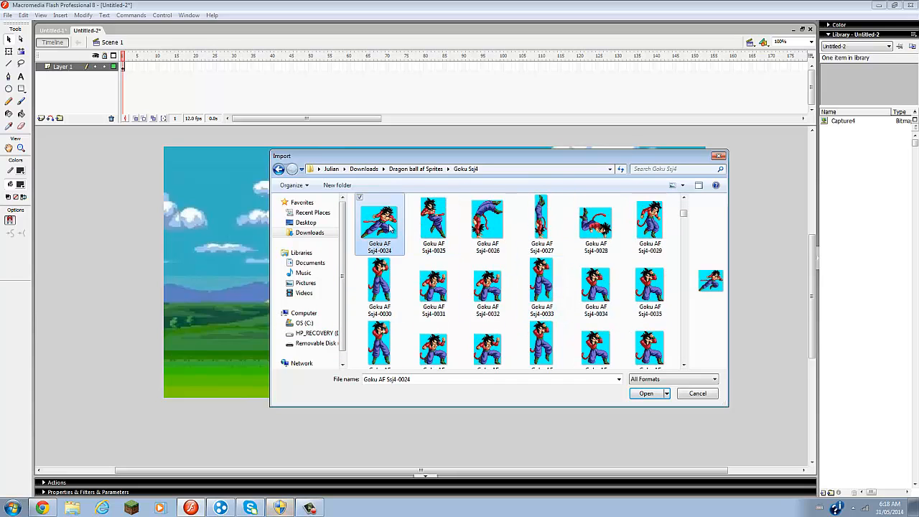
{"action": "left_click", "coordinate": [497, 275]}
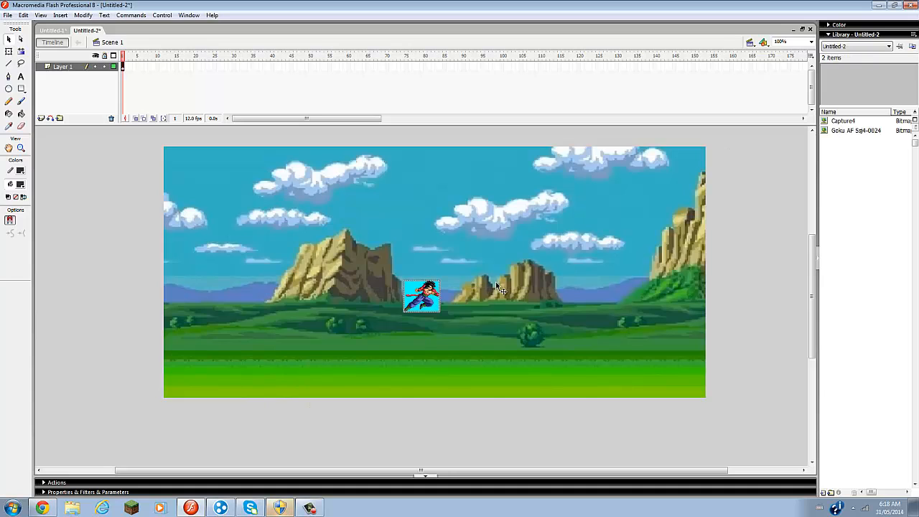
Move the Goku sprite down onto the grassland and scale it to 250% with no rotation.
{"action": "left_click_drag", "start_coordinate": [415, 299], "coordinate": [404, 334]}
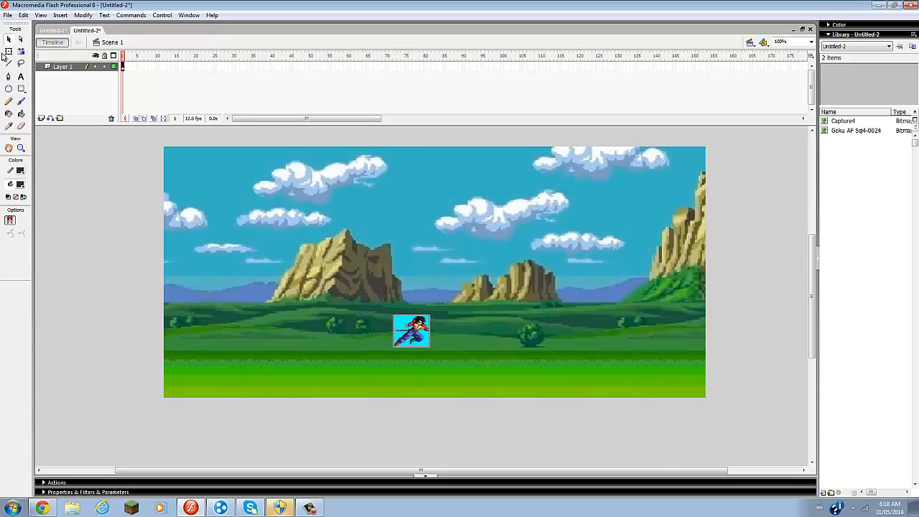
{"action": "left_click", "coordinate": [20, 149]}
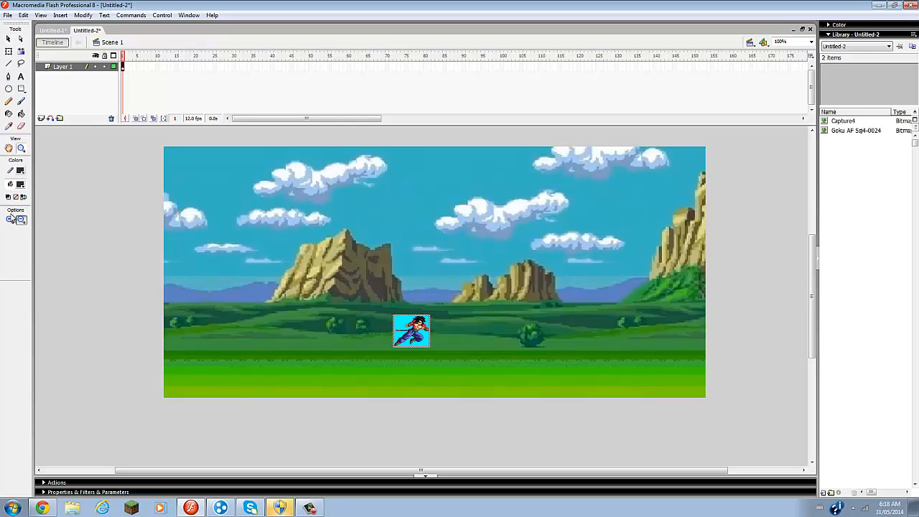
{"action": "left_click", "coordinate": [75, 16]}
{"action": "mouse_move", "coordinate": [57, 127]}
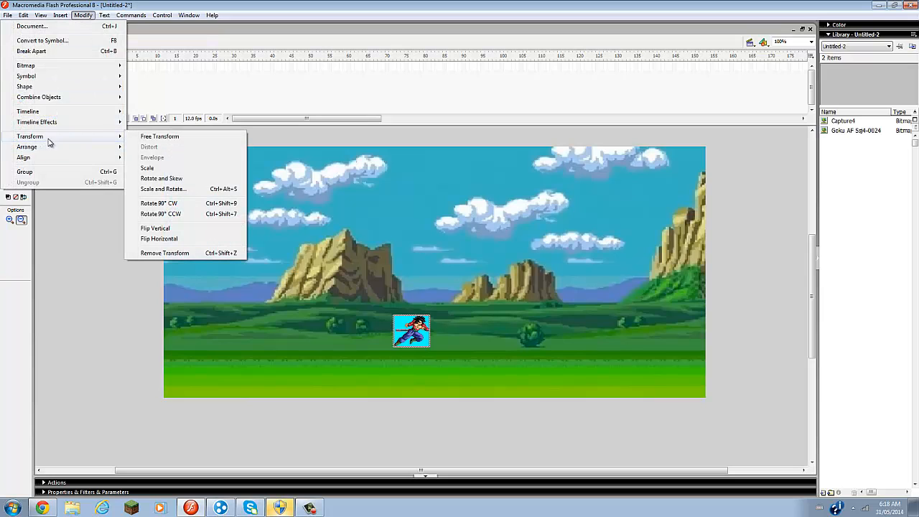
{"action": "left_click", "coordinate": [173, 190]}
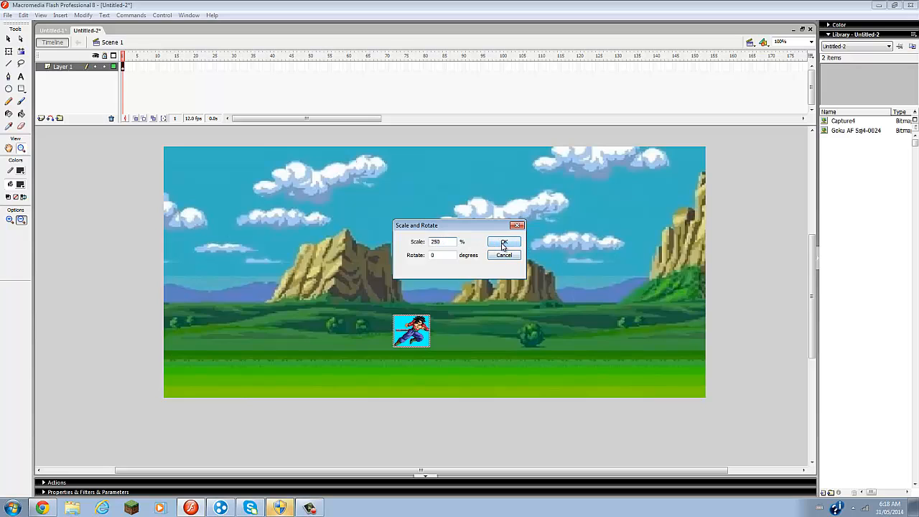
{"action": "left_click", "coordinate": [504, 243]}
Move the enlarged Goku sprite onto the empty pasteboard beside the scenery, clear of its edge, and deselect it.
{"action": "left_click", "coordinate": [9, 38]}
{"action": "left_click_drag", "start_coordinate": [413, 310], "coordinate": [121, 250]}
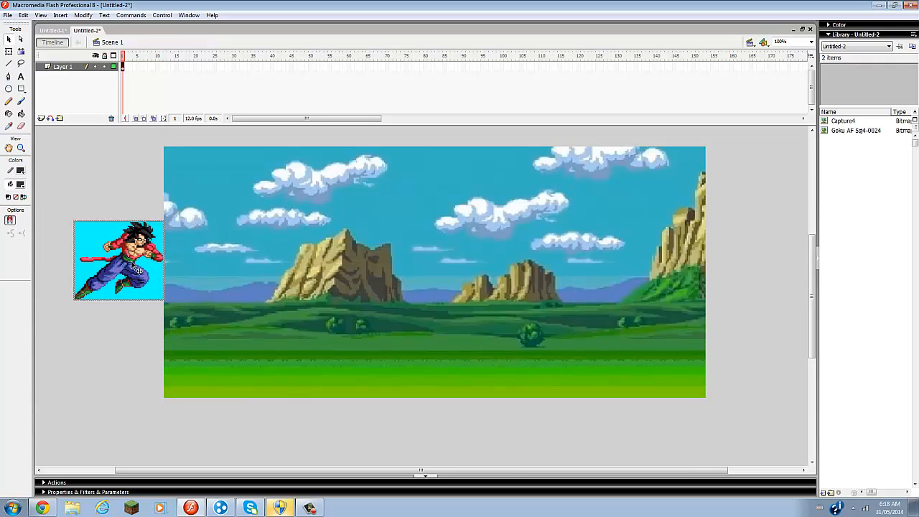
{"action": "left_click", "coordinate": [49, 392]}
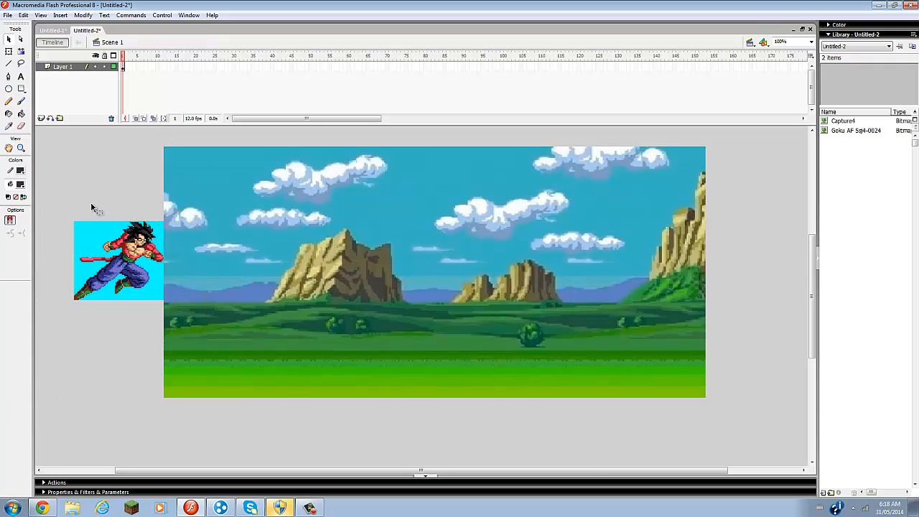
{"action": "left_click_drag", "start_coordinate": [89, 248], "coordinate": [78, 243]}
{"action": "left_click", "coordinate": [75, 304]}
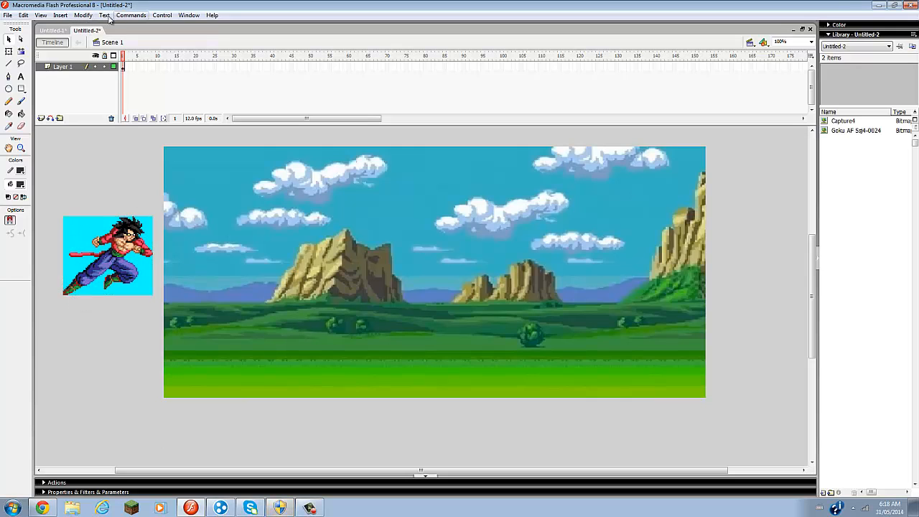
Trace the Goku bitmap with color threshold 1, minimum area 1 pixel, Pixels curve fit and Many corners.
{"action": "left_click", "coordinate": [104, 262]}
{"action": "left_click", "coordinate": [83, 15]}
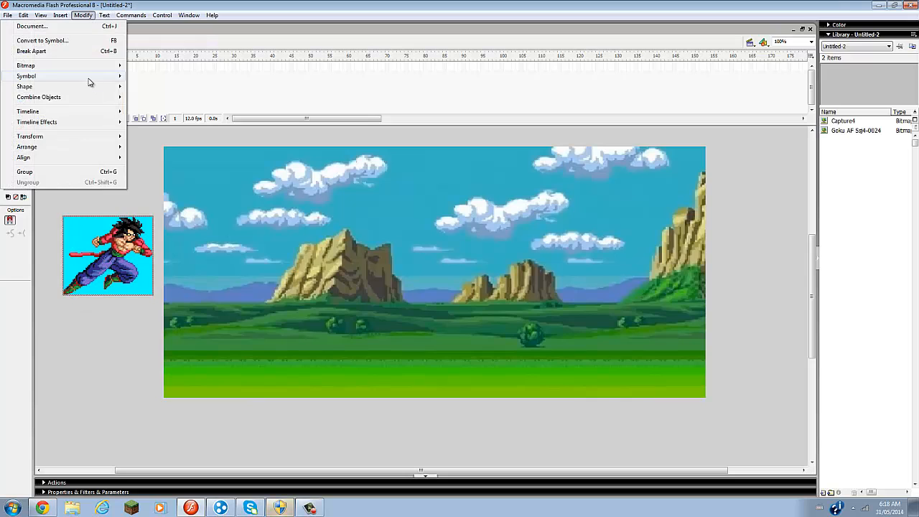
{"action": "mouse_move", "coordinate": [90, 66]}
{"action": "left_click", "coordinate": [140, 75]}
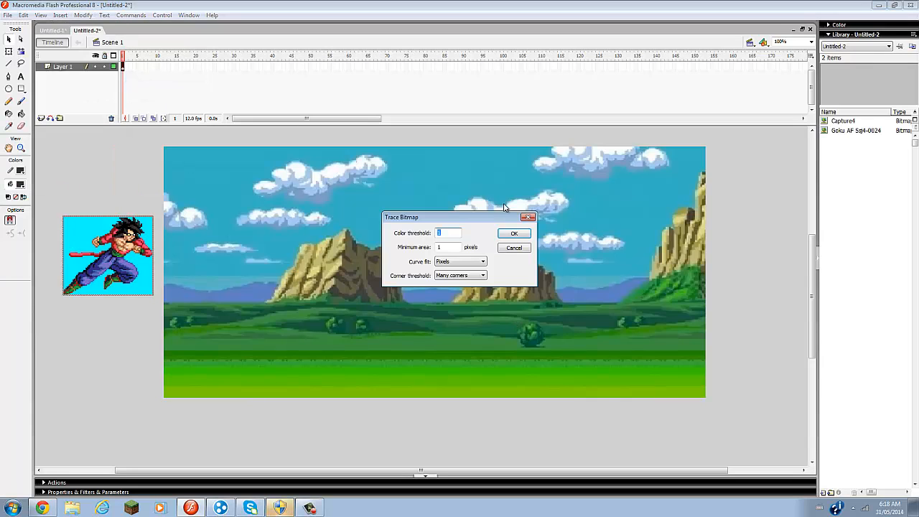
{"action": "left_click", "coordinate": [515, 235]}
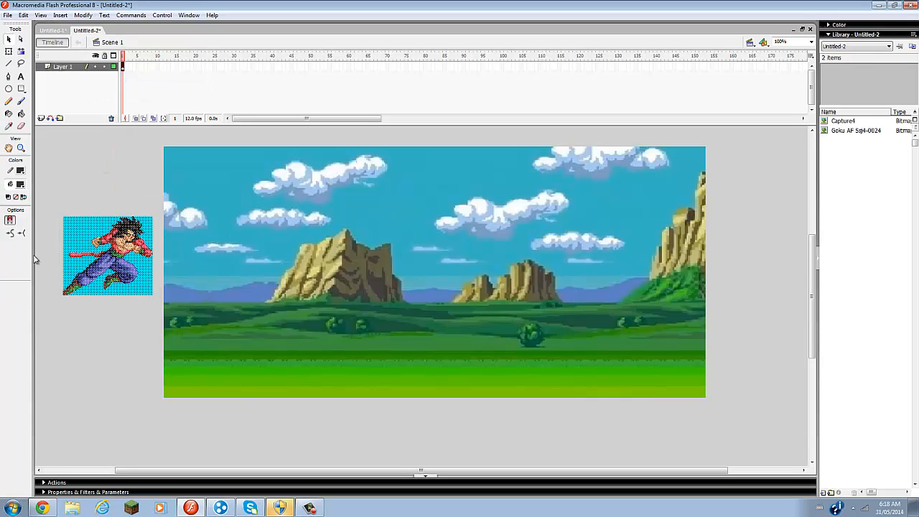
Delete the cyan background areas on both sides of the traced Goku sprite.
{"action": "left_click", "coordinate": [38, 299]}
{"action": "left_click", "coordinate": [74, 279]}
{"action": "key", "text": "Delete"}
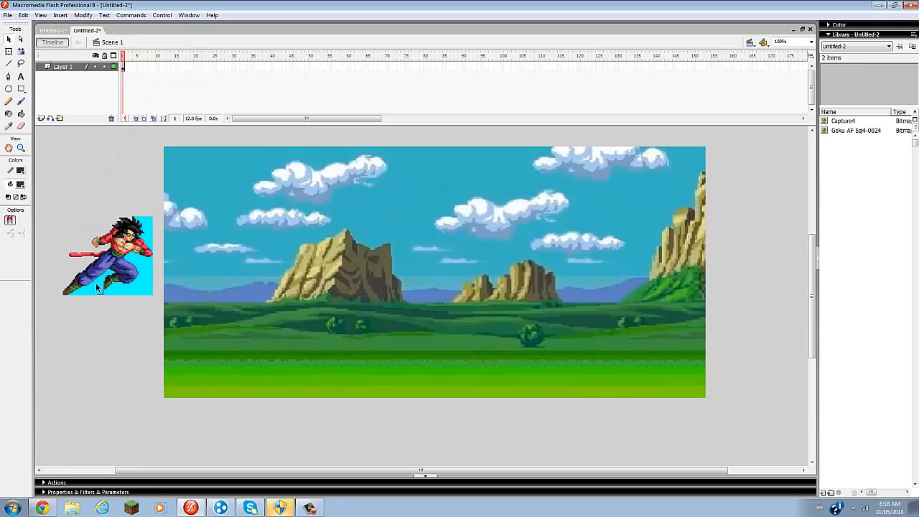
{"action": "left_click", "coordinate": [99, 290]}
{"action": "key", "text": "Delete"}
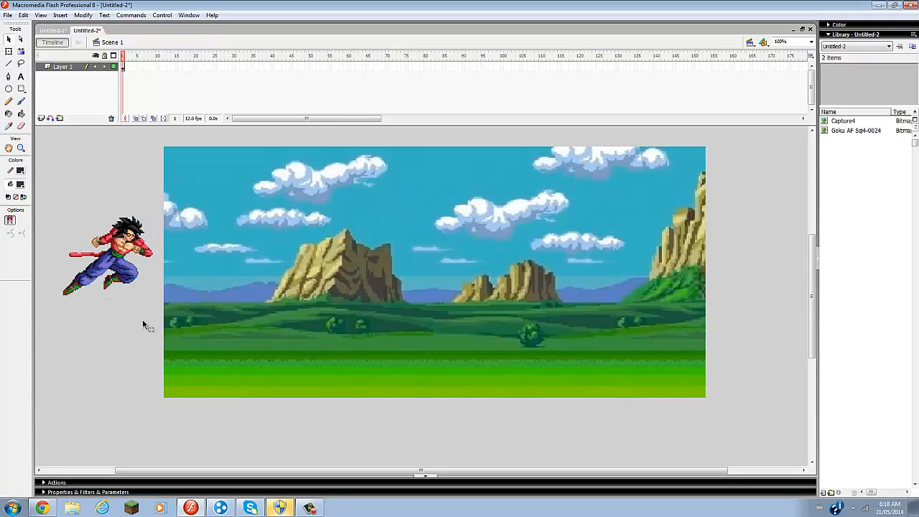
{"action": "left_click", "coordinate": [9, 40]}
{"action": "left_click_drag", "start_coordinate": [64, 188], "coordinate": [156, 312]}
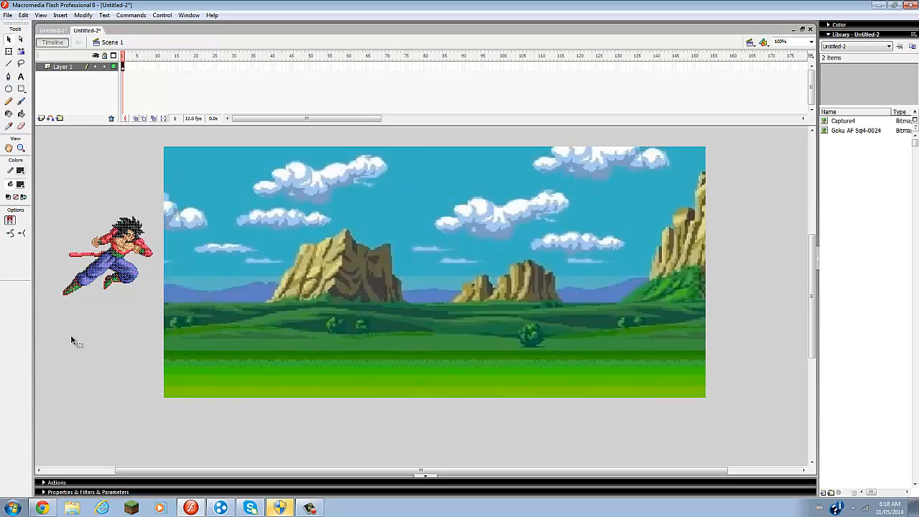
{"action": "left_click_drag", "start_coordinate": [42, 189], "coordinate": [171, 324]}
{"action": "right_click", "coordinate": [127, 258]}
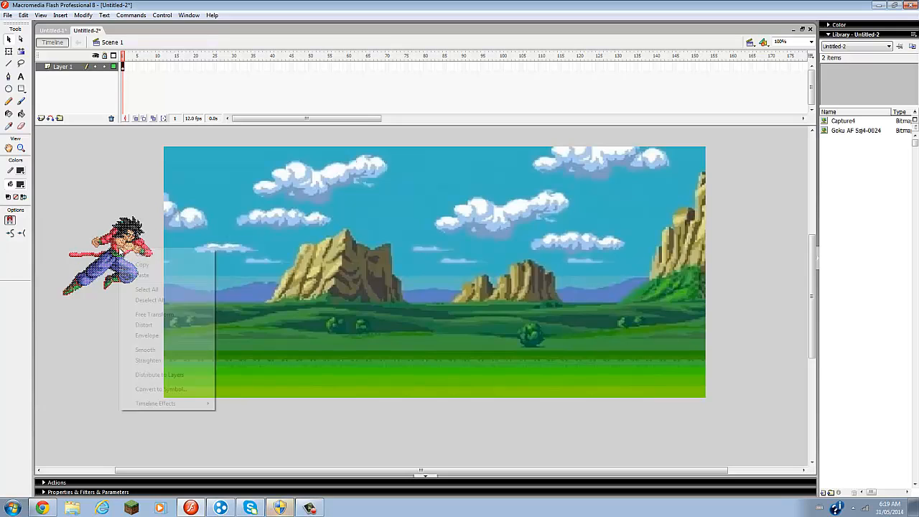
{"action": "left_click", "coordinate": [150, 389]}
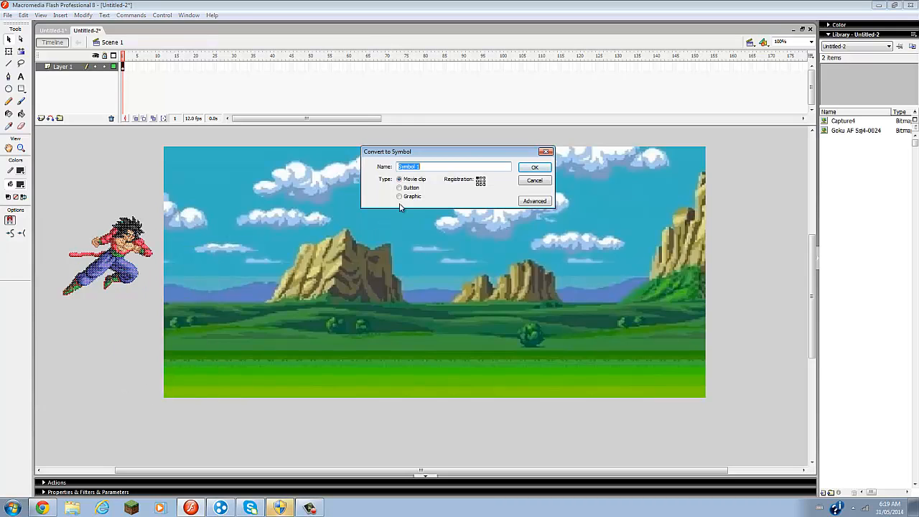
{"action": "left_click", "coordinate": [538, 182]}
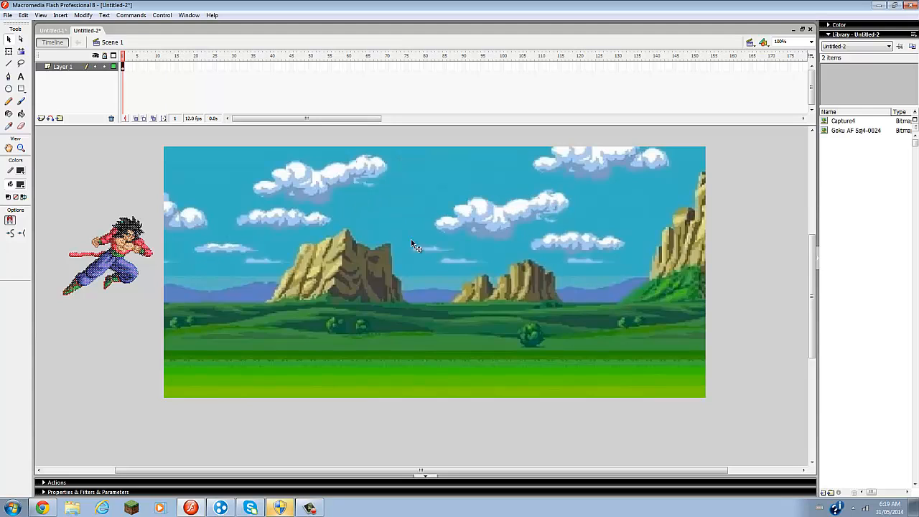
{"action": "left_click", "coordinate": [62, 395]}
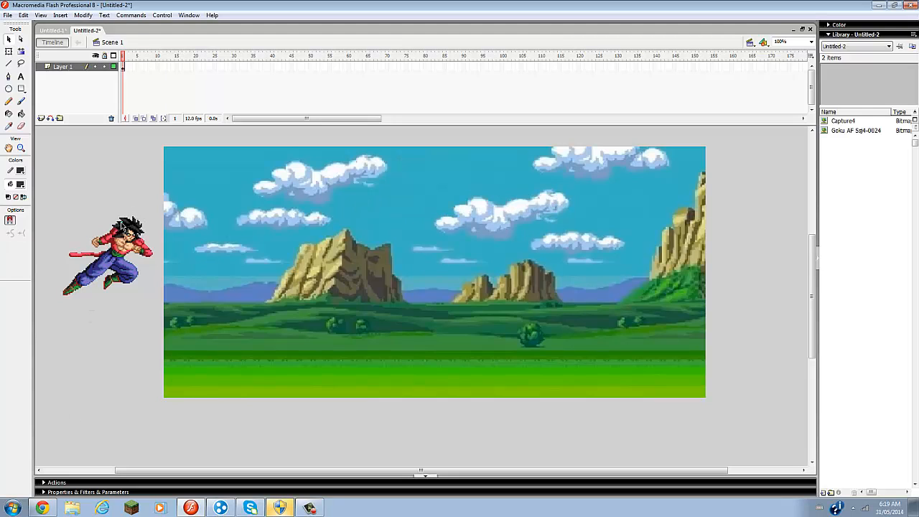
Convert the entire traced Goku sprite to a movie clip symbol named Symbol 1 and deselect it.
{"action": "left_click", "coordinate": [123, 226]}
{"action": "left_click", "coordinate": [129, 309]}
{"action": "left_click_drag", "start_coordinate": [60, 196], "coordinate": [154, 306]}
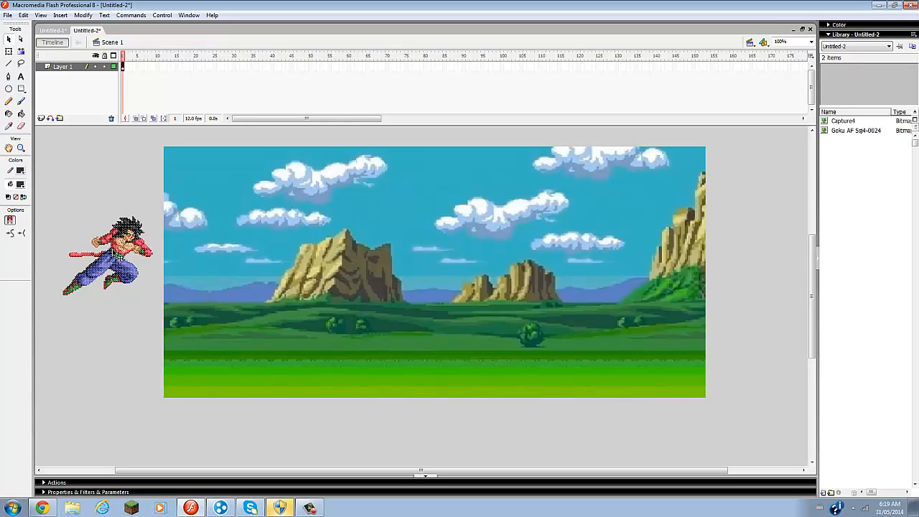
{"action": "right_click", "coordinate": [107, 246]}
{"action": "left_click", "coordinate": [144, 387]}
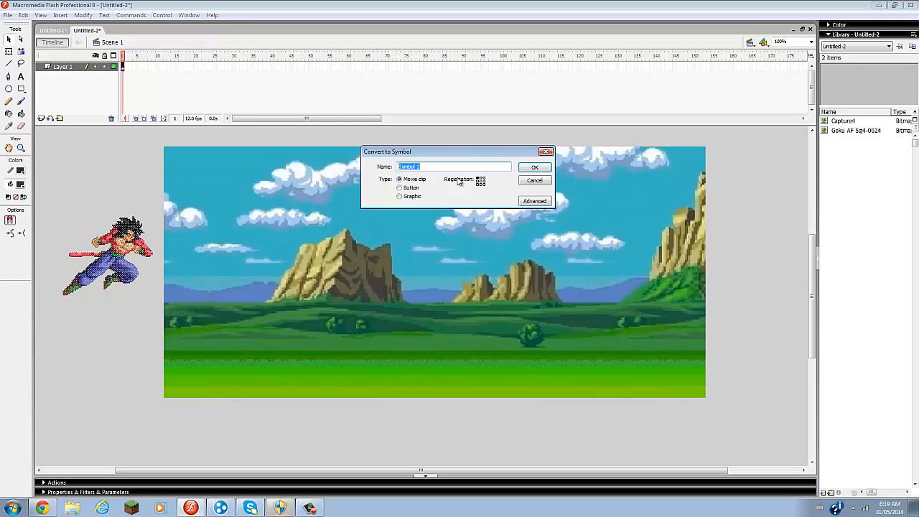
{"action": "left_click", "coordinate": [533, 168]}
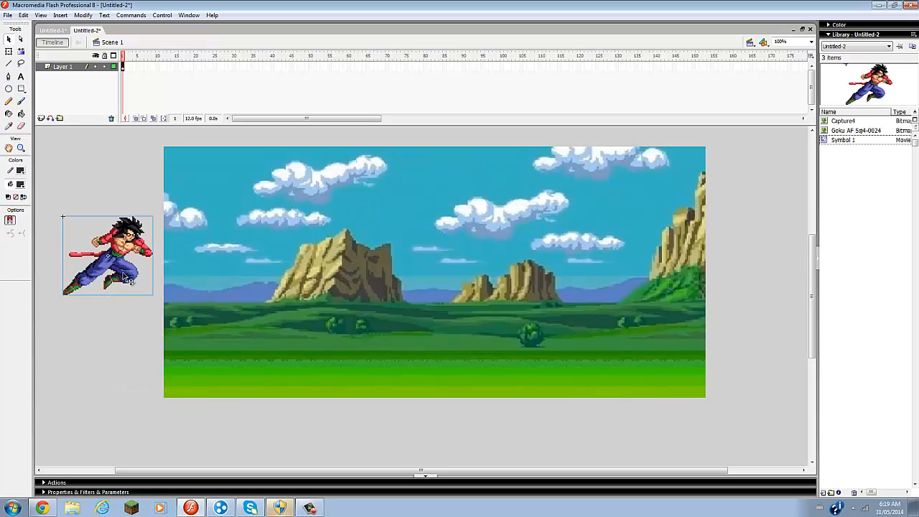
{"action": "left_click", "coordinate": [132, 334]}
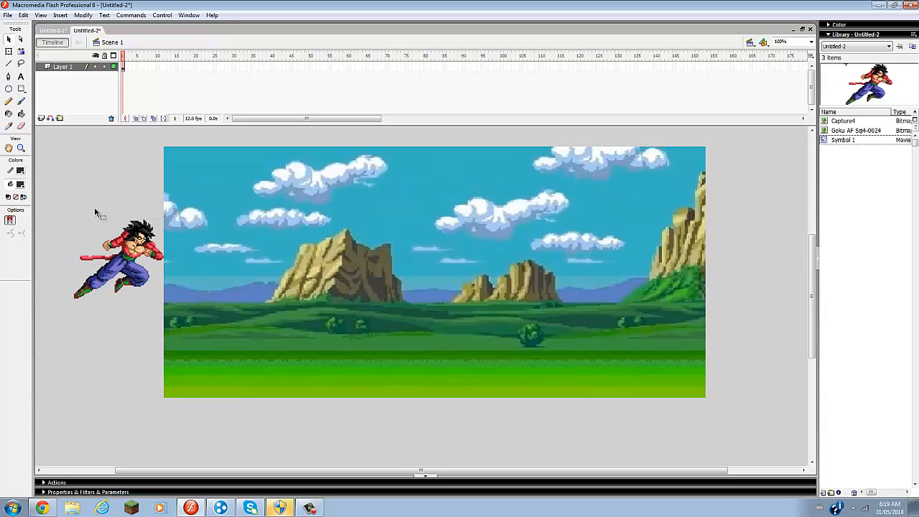
Cut the Goku movie clip from Layer 1 and add a new layer above it as the active layer.
{"action": "left_click_drag", "start_coordinate": [129, 260], "coordinate": [122, 260]}
{"action": "right_click", "coordinate": [122, 260]}
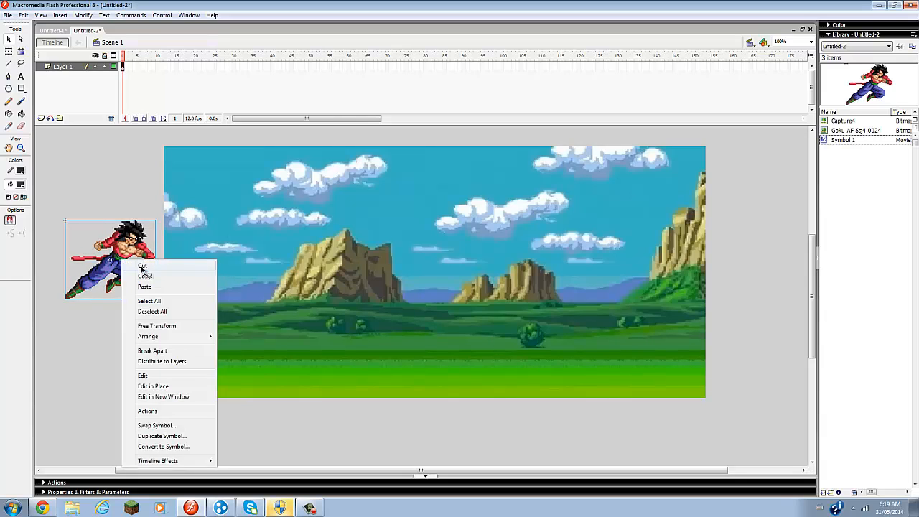
{"action": "left_click", "coordinate": [144, 267]}
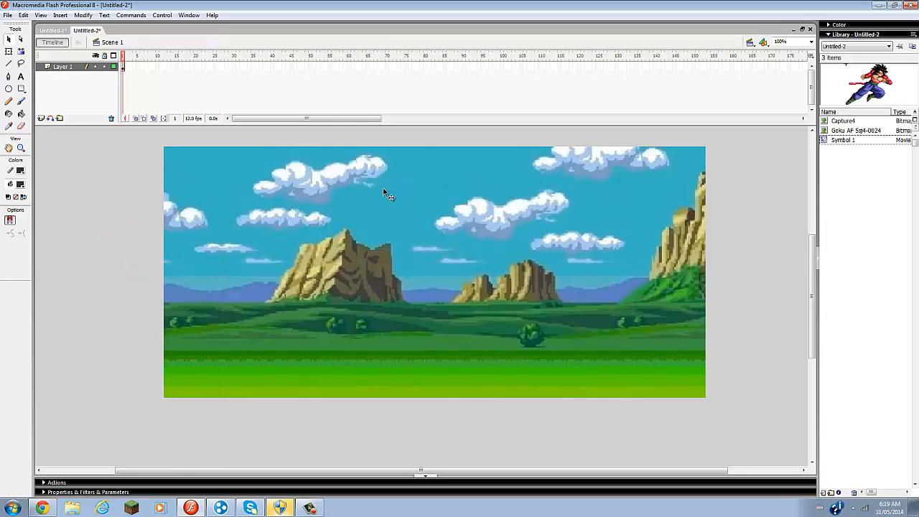
{"action": "left_click", "coordinate": [41, 118]}
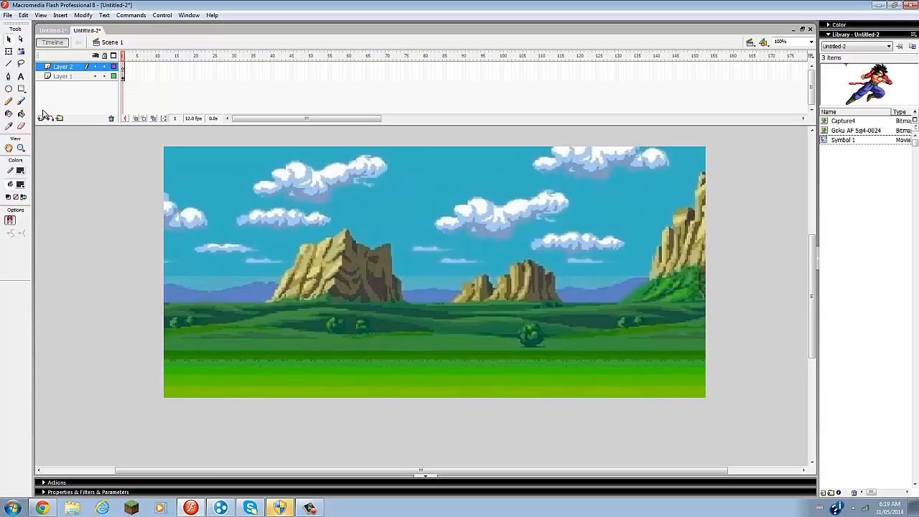
{"action": "left_click", "coordinate": [63, 76]}
{"action": "left_click", "coordinate": [57, 67]}
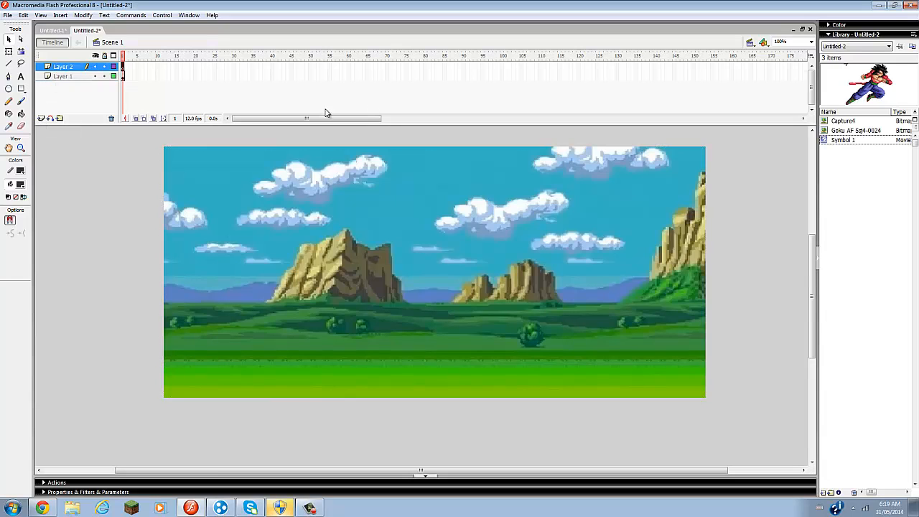
Paste the Symbol 1 movie clip onto Layer 2 and place it on the pasteboard touching the scenery's left edge.
{"action": "right_click", "coordinate": [852, 141]}
{"action": "left_click", "coordinate": [837, 159]}
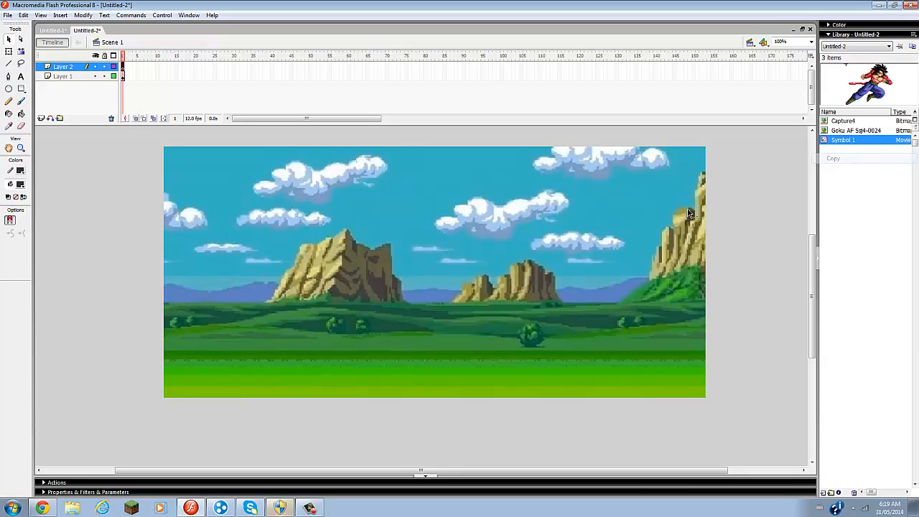
{"action": "right_click", "coordinate": [141, 262]}
{"action": "left_click", "coordinate": [162, 288]}
{"action": "left_click_drag", "start_coordinate": [405, 296], "coordinate": [105, 268]}
{"action": "left_click", "coordinate": [97, 247]}
{"action": "left_click", "coordinate": [123, 280]}
{"action": "left_click_drag", "start_coordinate": [127, 271], "coordinate": [135, 275]}
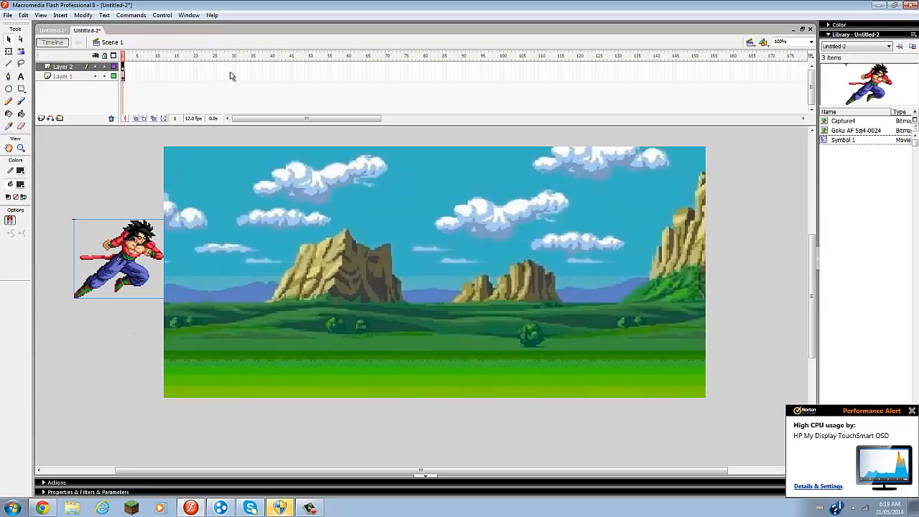
Insert a keyframe at frame 30 on both Layer 1 and Layer 2, returning to frame 1.
{"action": "left_click", "coordinate": [124, 76]}
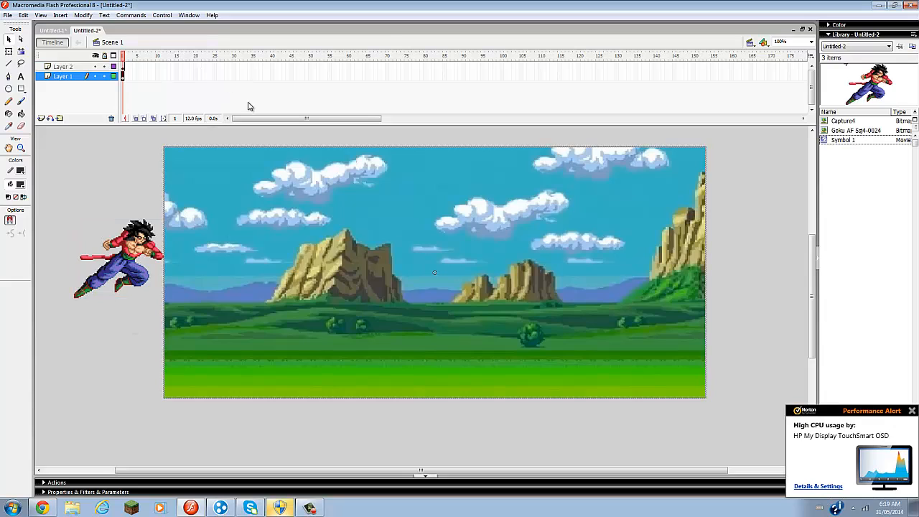
{"action": "right_click", "coordinate": [234, 76]}
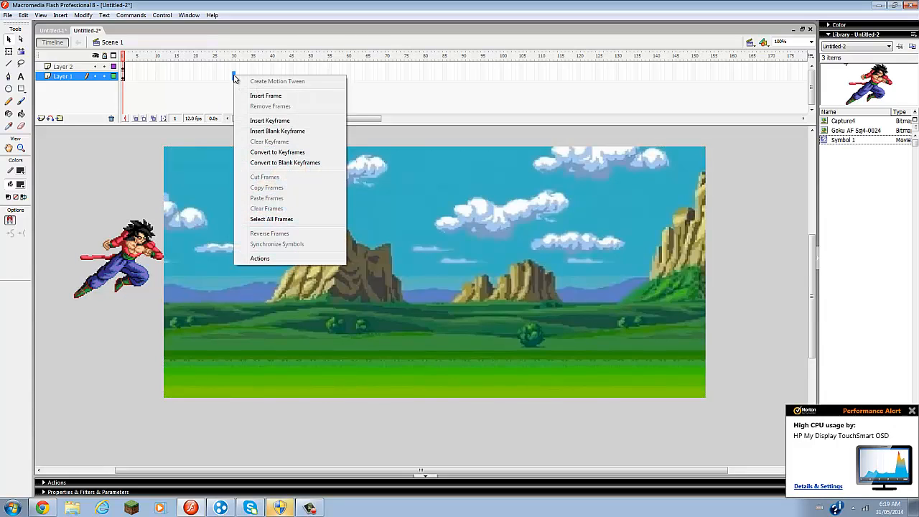
{"action": "left_click", "coordinate": [269, 121]}
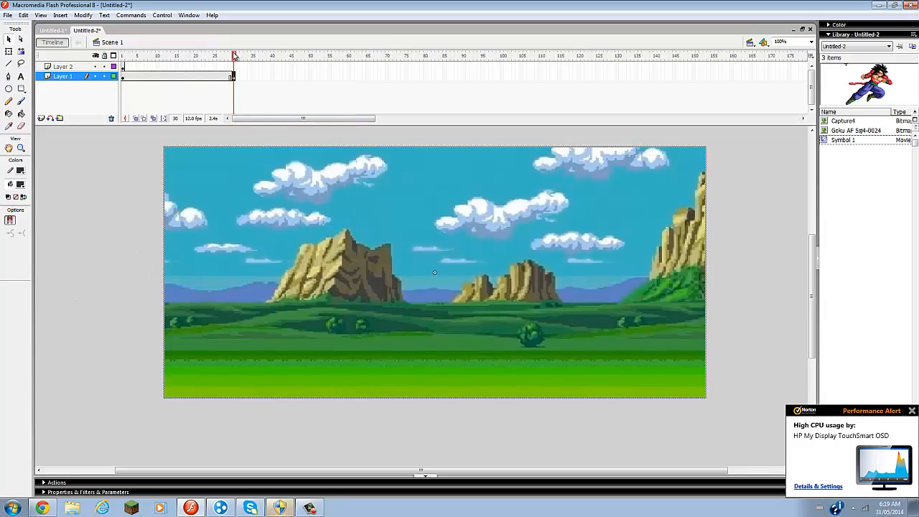
{"action": "left_click_drag", "start_coordinate": [236, 57], "coordinate": [122, 58]}
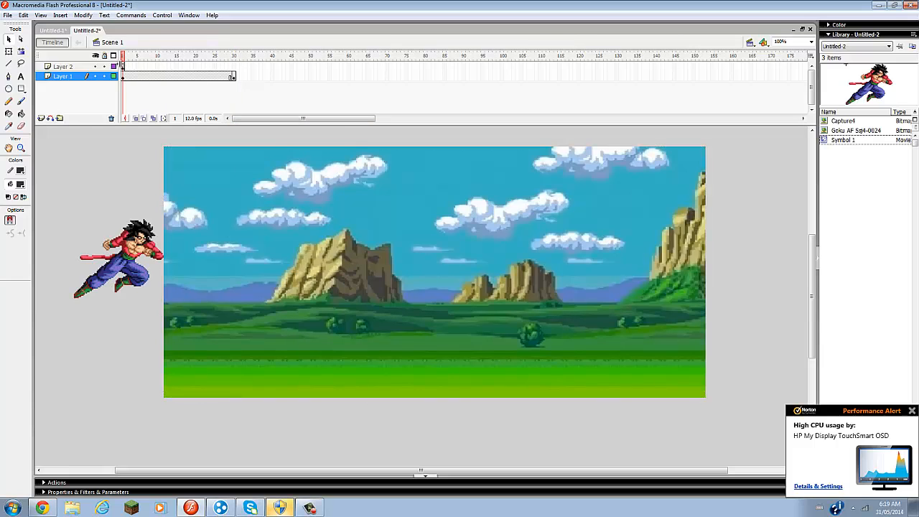
{"action": "right_click", "coordinate": [234, 68]}
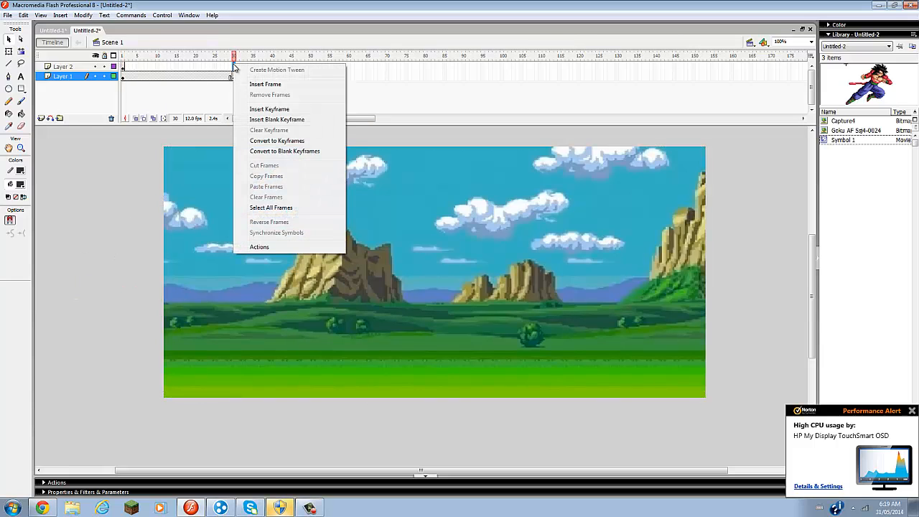
{"action": "left_click", "coordinate": [269, 110]}
{"action": "left_click_drag", "start_coordinate": [235, 56], "coordinate": [122, 57]}
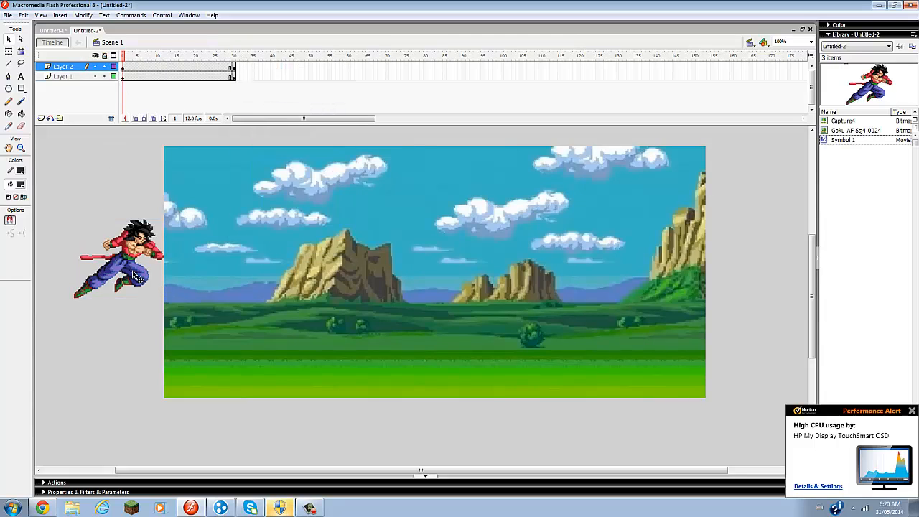
Create a motion tween on Layer 2 and move Goku at frame 30 to just outside the scenery's right edge.
{"action": "right_click", "coordinate": [156, 70]}
{"action": "left_click", "coordinate": [181, 75]}
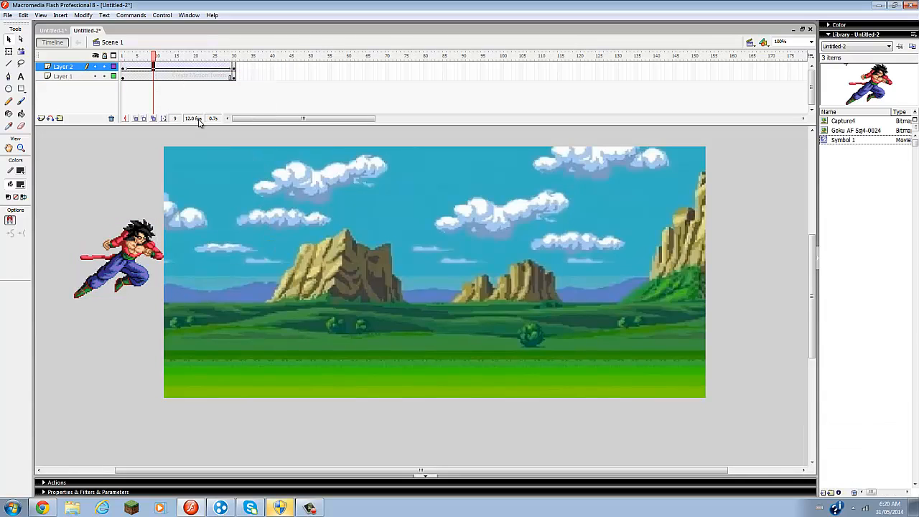
{"action": "left_click_drag", "start_coordinate": [155, 57], "coordinate": [233, 57]}
{"action": "left_click", "coordinate": [235, 67]}
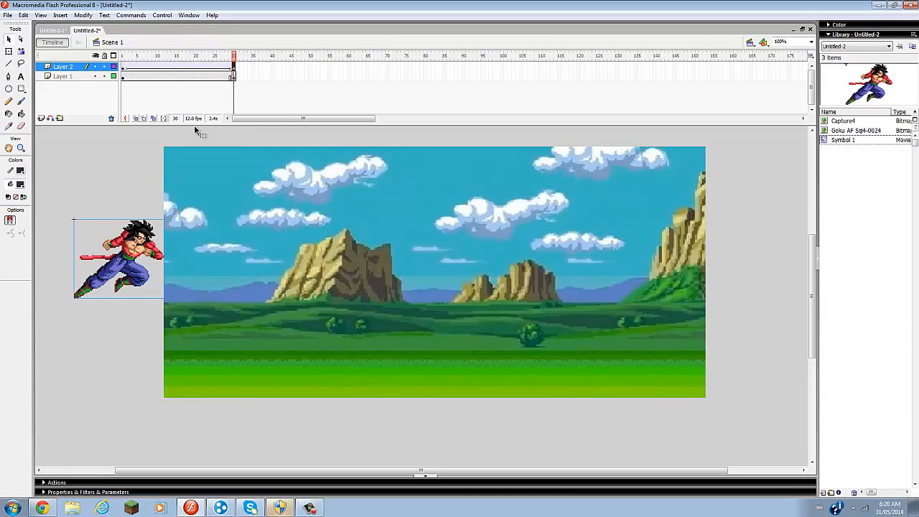
{"action": "left_click_drag", "start_coordinate": [136, 289], "coordinate": [768, 292]}
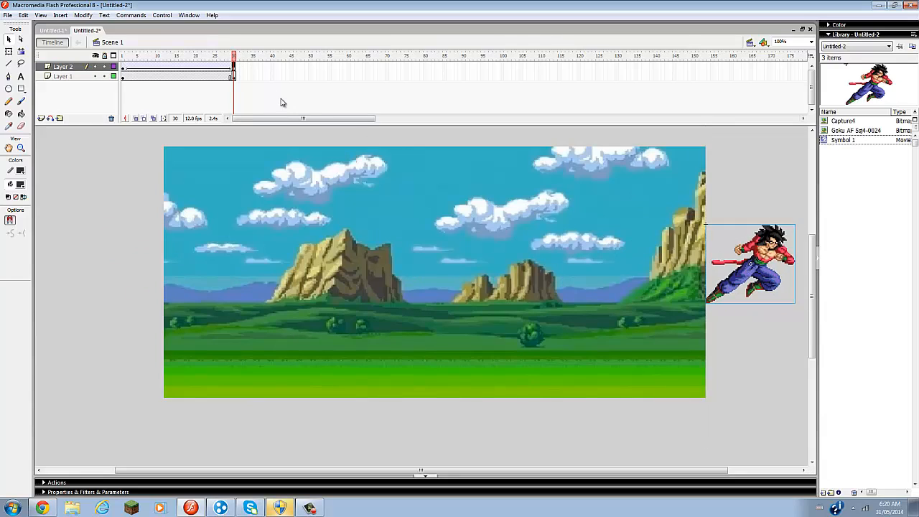
Play the Goku flight tween from frame 1 and return to the first frame.
{"action": "left_click_drag", "start_coordinate": [233, 58], "coordinate": [124, 65]}
{"action": "key", "text": "Return"}
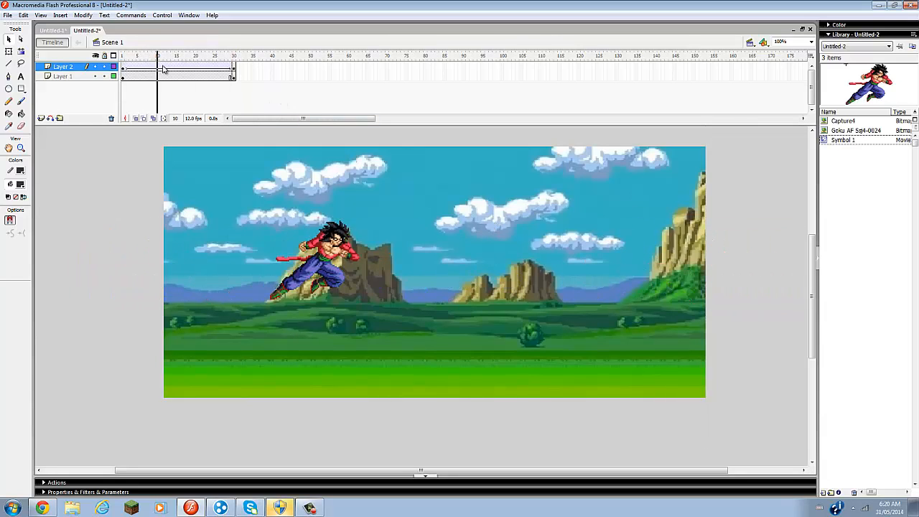
{"action": "left_click", "coordinate": [123, 76]}
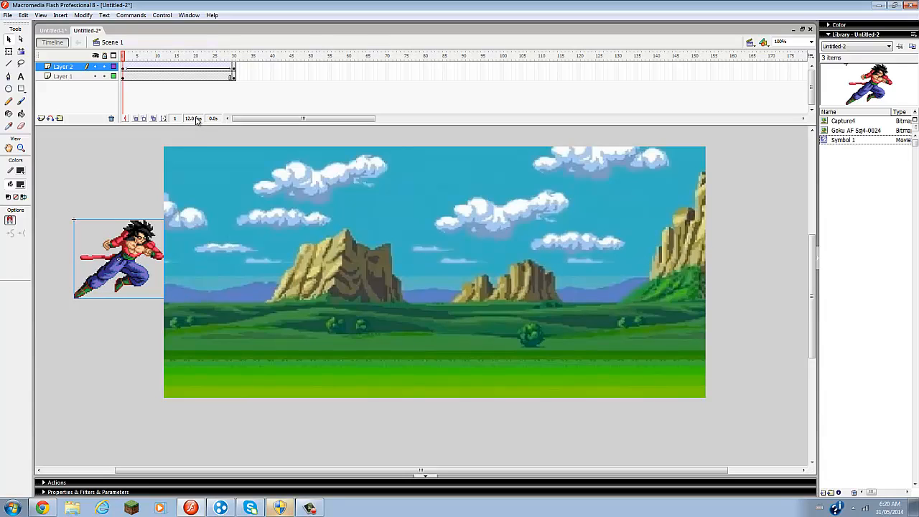
Set the document's frame rate to 50 fps and play the animation on the stage.
{"action": "double_click", "coordinate": [195, 118]}
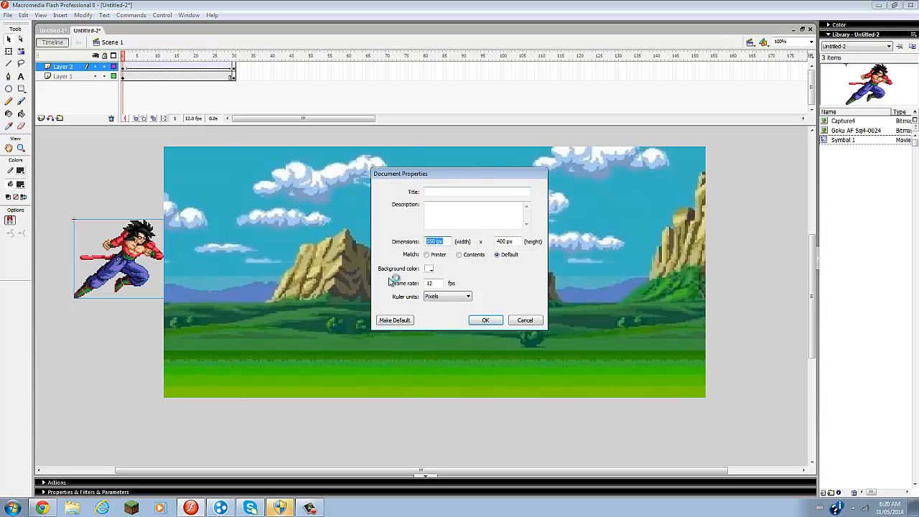
{"action": "double_click", "coordinate": [441, 285]}
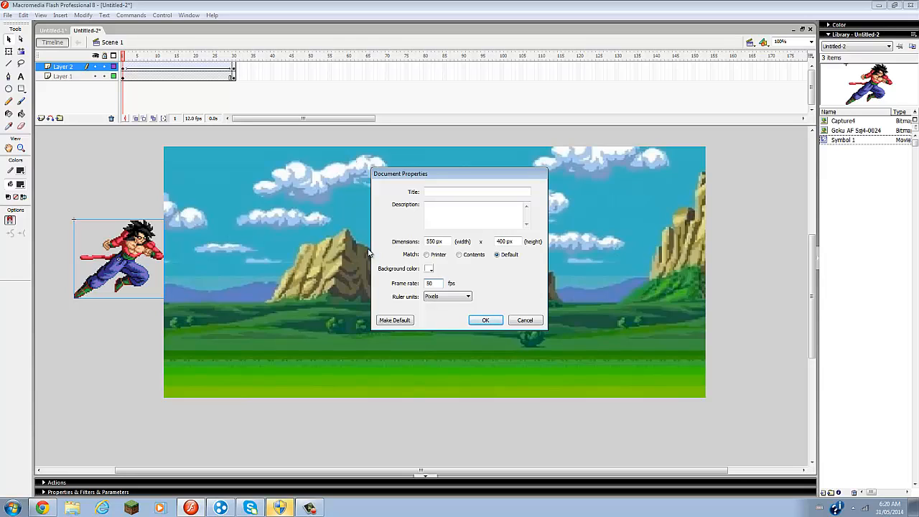
{"action": "left_click", "coordinate": [483, 321]}
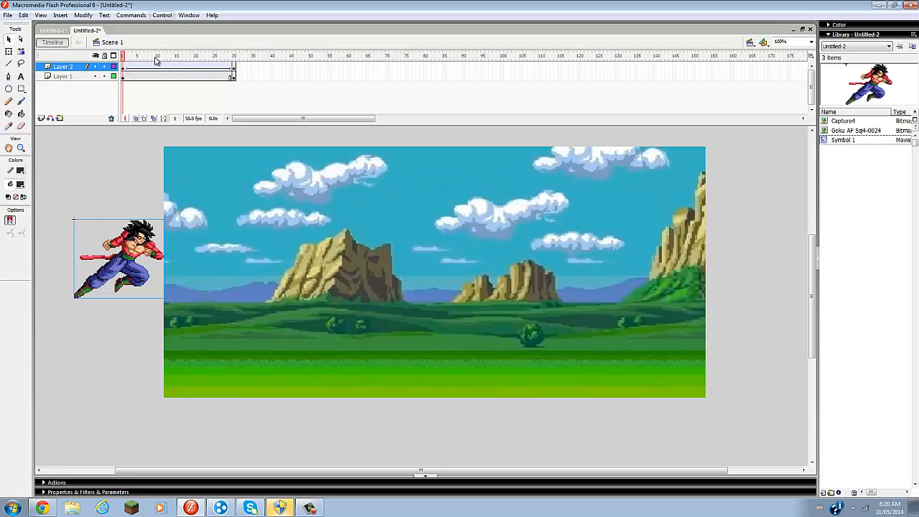
{"action": "left_click", "coordinate": [161, 16]}
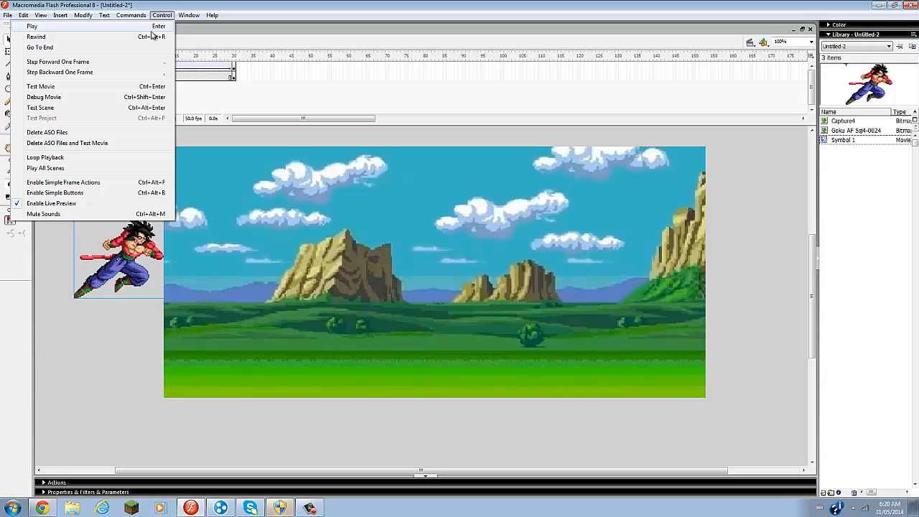
{"action": "left_click", "coordinate": [144, 29]}
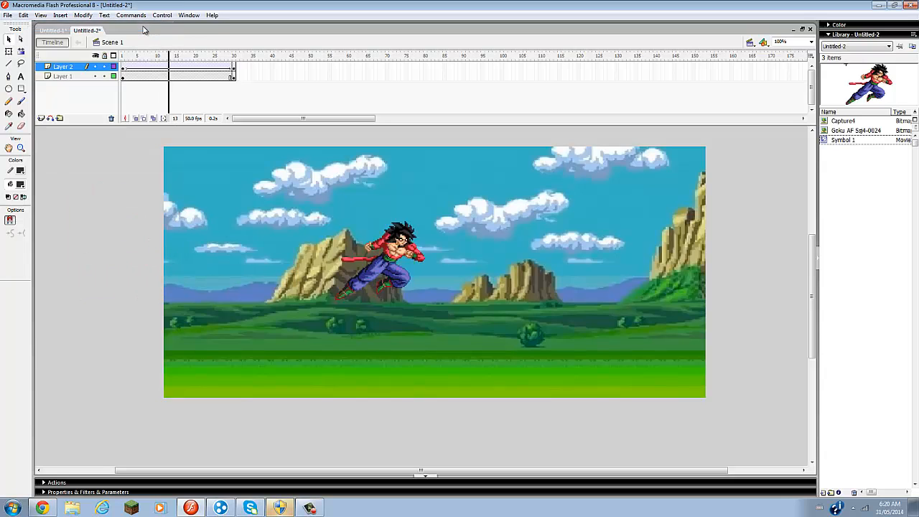
Test the movie in the player at one zoom level closer and close the preview.
{"action": "left_click", "coordinate": [161, 15]}
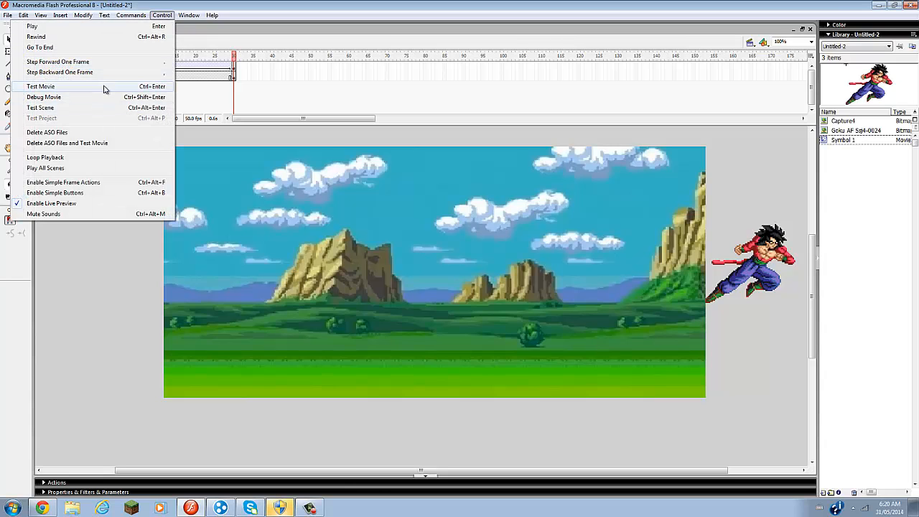
{"action": "left_click", "coordinate": [103, 87]}
{"action": "left_click", "coordinate": [567, 148]}
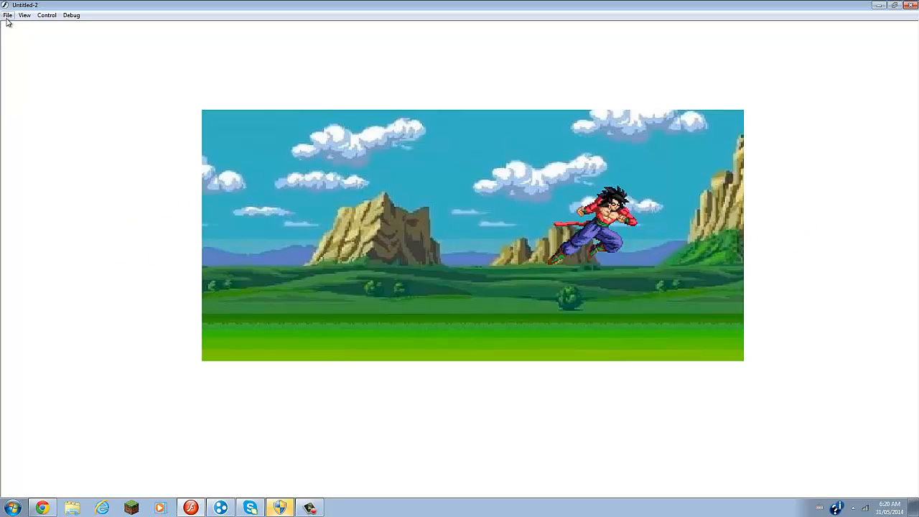
{"action": "left_click", "coordinate": [29, 15]}
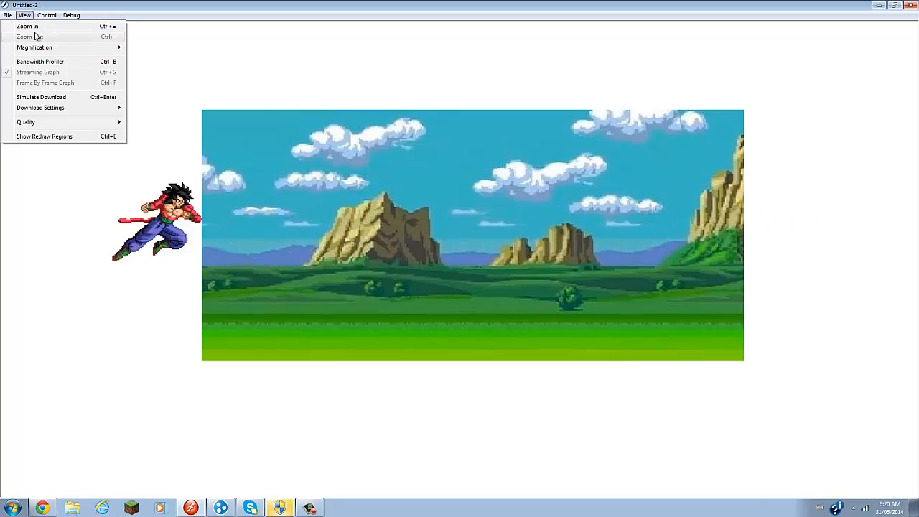
{"action": "left_click", "coordinate": [33, 28]}
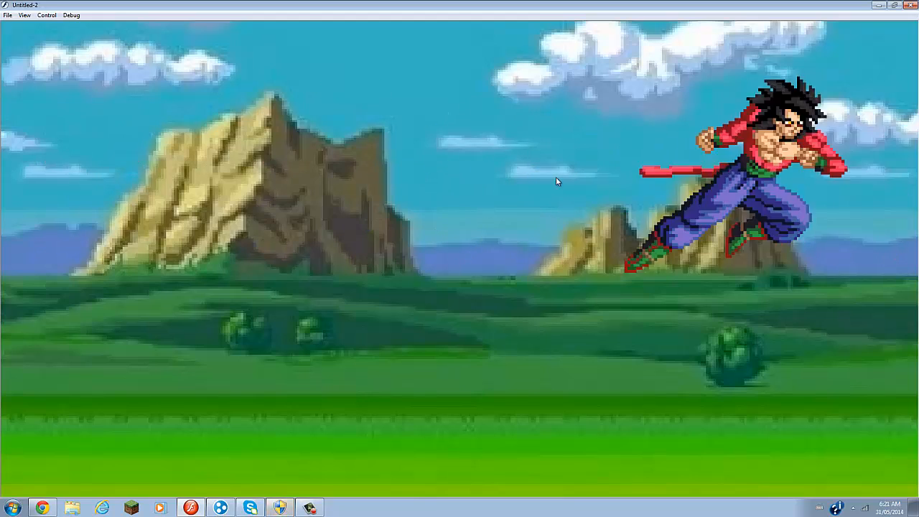
{"action": "key", "text": "ctrl+w"}
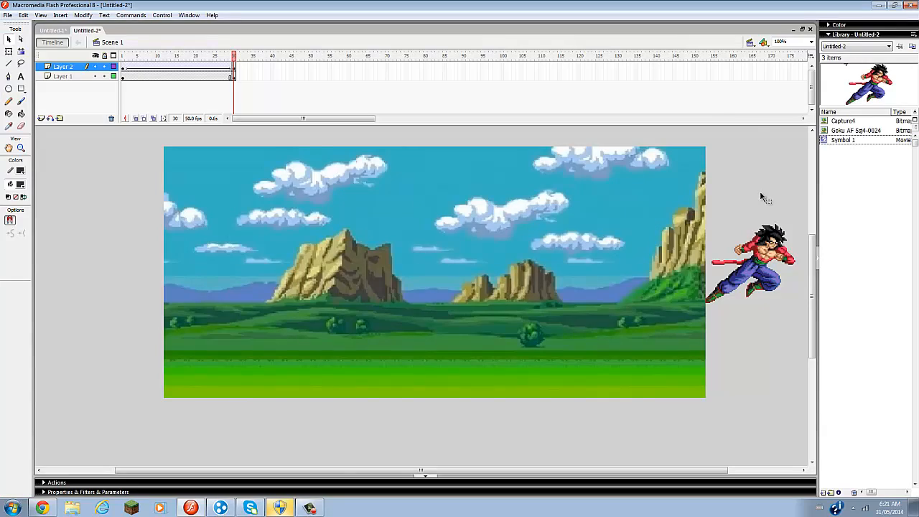
{"action": "left_click", "coordinate": [879, 5]}
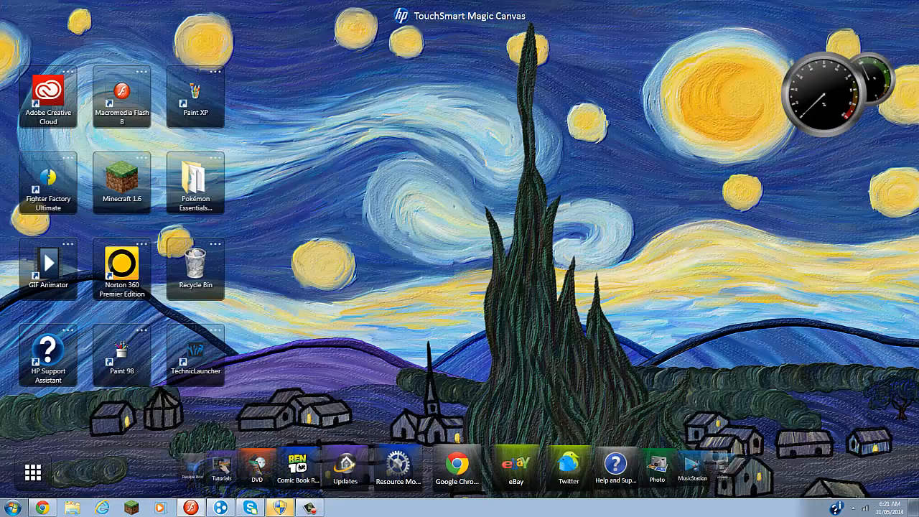
{"action": "left_click", "coordinate": [309, 509]}
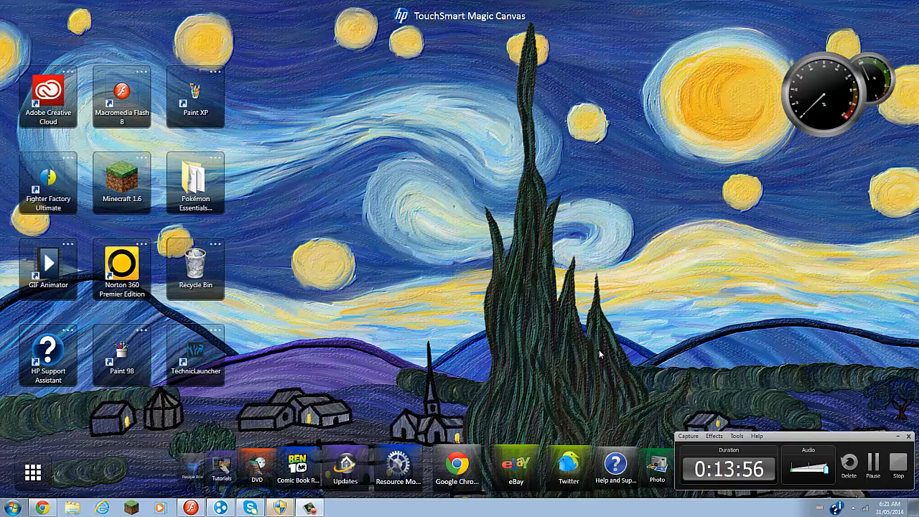
{"action": "left_click", "coordinate": [42, 508]}
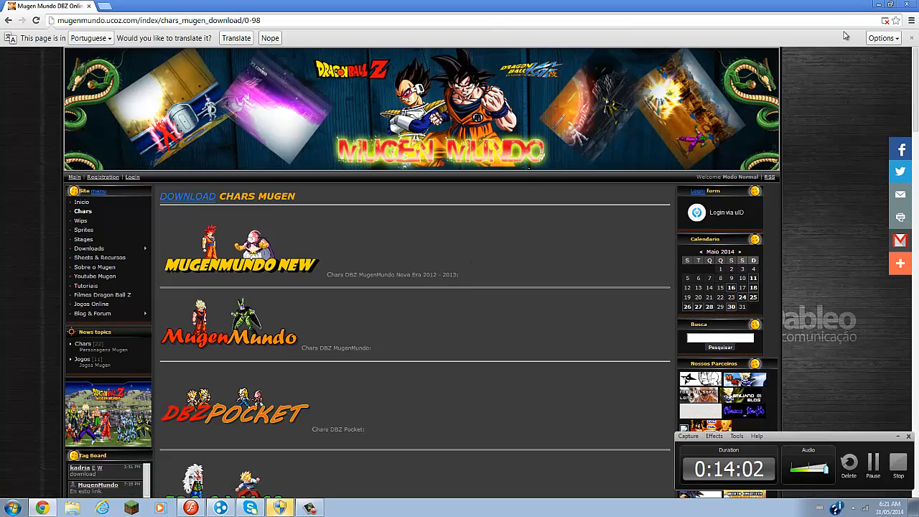
{"action": "left_click", "coordinate": [879, 4]}
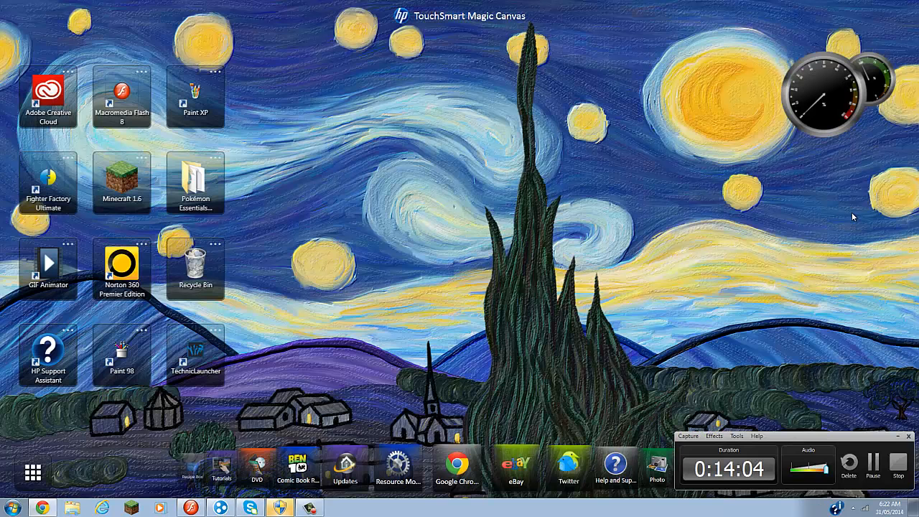